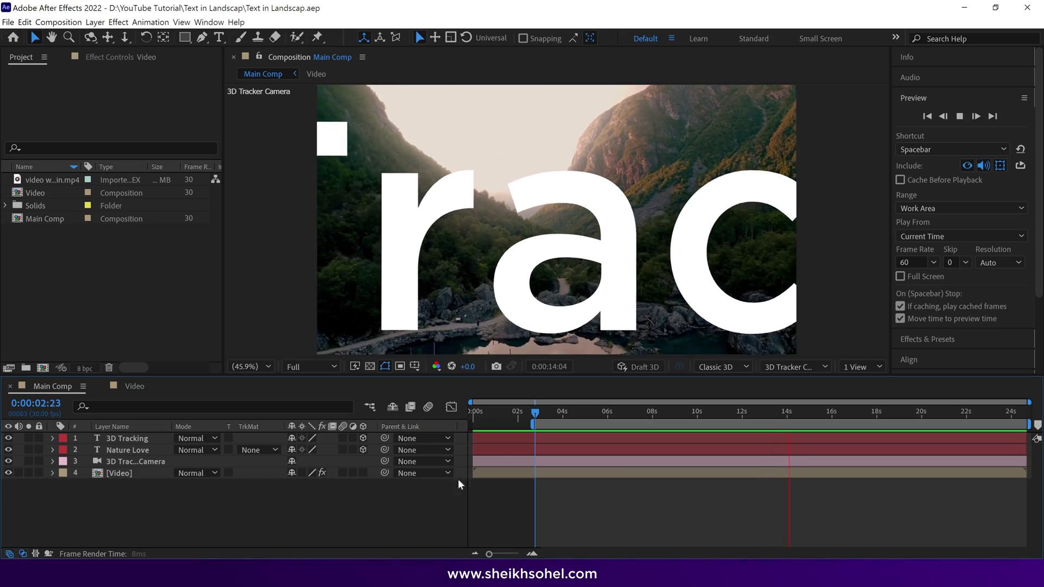
- Maximize the composition viewer to preview the finished Text in Landscape demo
{"action": "key", "text": "grave"}
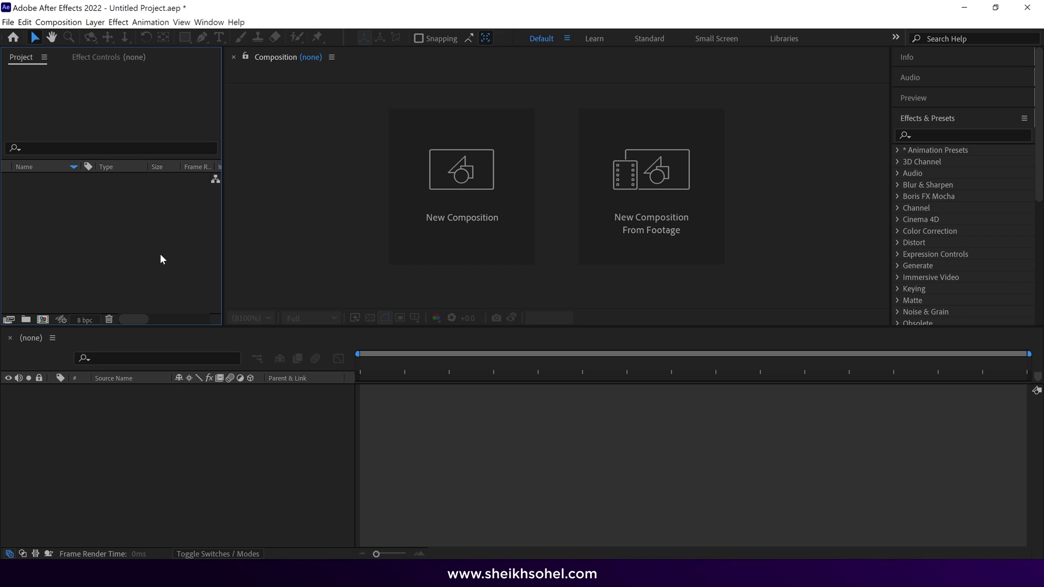
- Import video water mountain.mp4 and drag it into the timeline to create a matching composition
{"action": "double_click", "coordinate": [160, 253]}
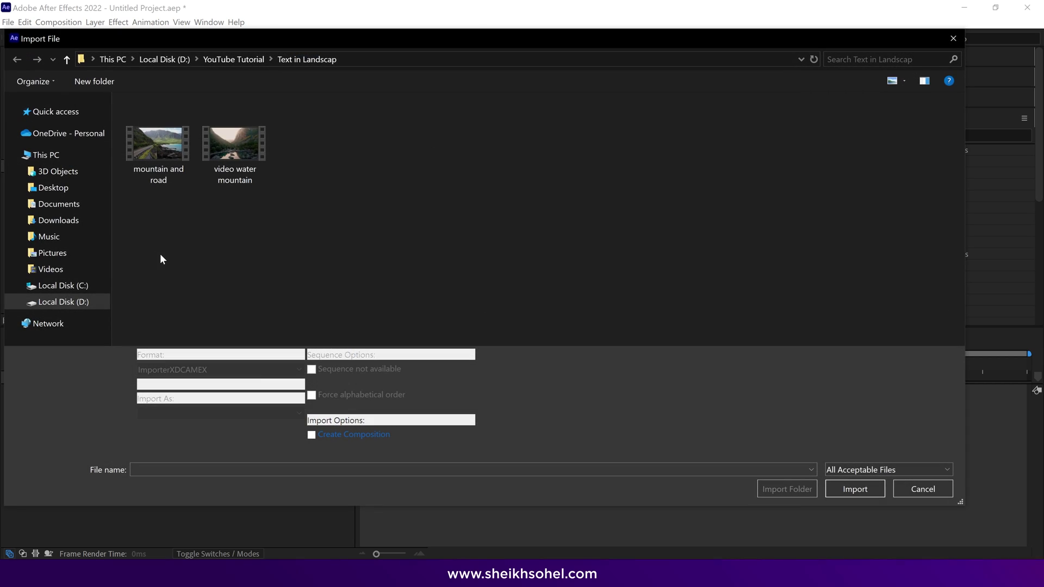
{"action": "left_click", "coordinate": [227, 163]}
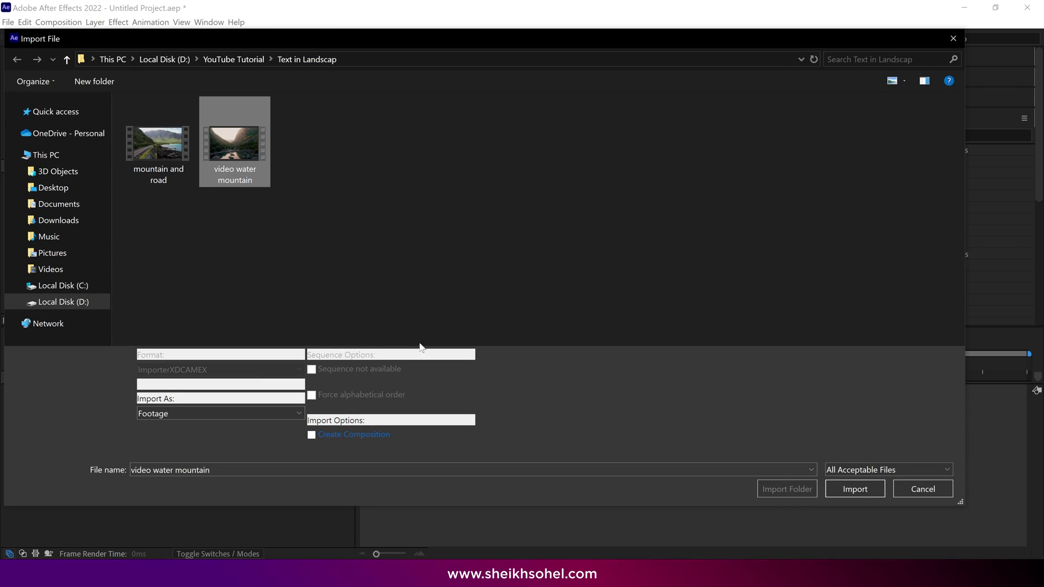
{"action": "left_click", "coordinate": [848, 495]}
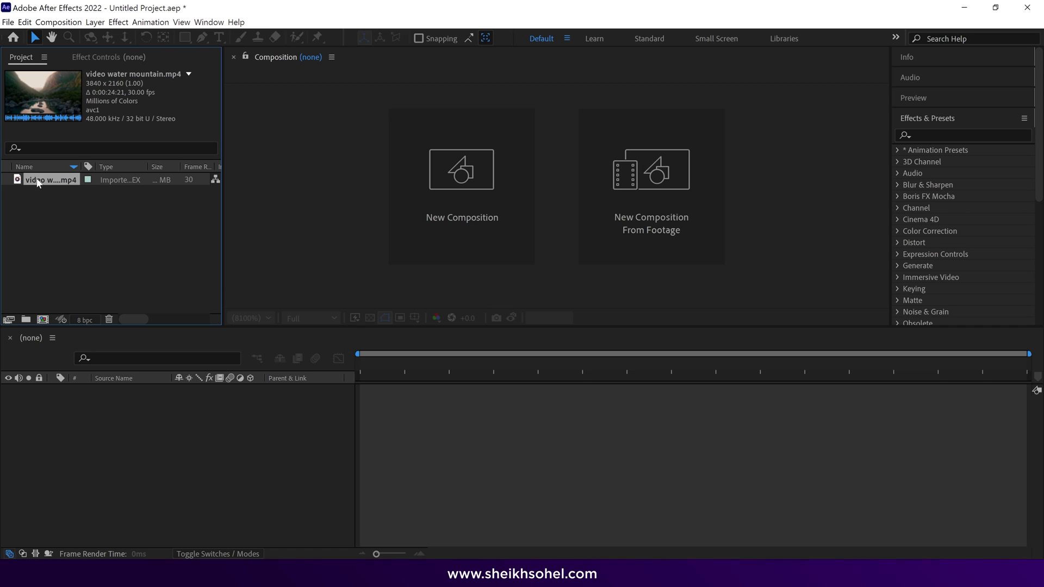
{"action": "left_click_drag", "start_coordinate": [38, 183], "coordinate": [75, 413]}
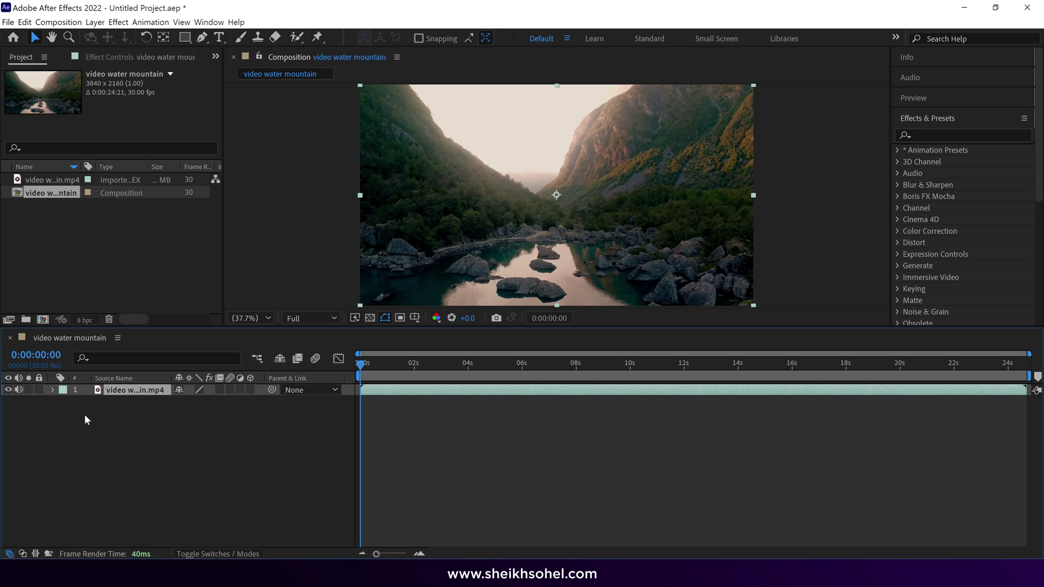
- Rename the composition to 'Main Comp' and return the playhead to the first frame
{"action": "left_click", "coordinate": [60, 23]}
{"action": "left_click", "coordinate": [55, 50]}
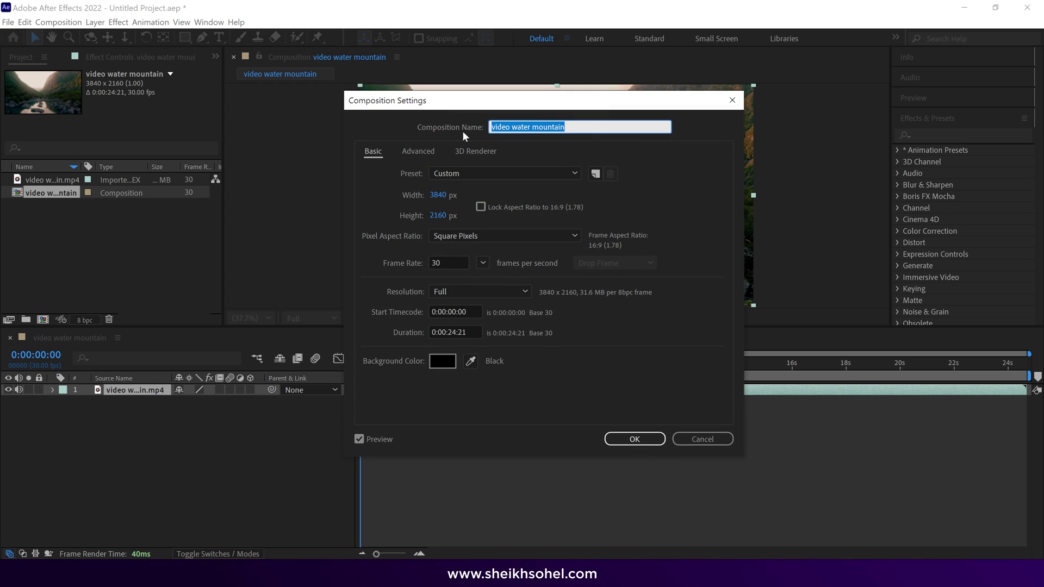
{"action": "type", "text": "Main Comp"}
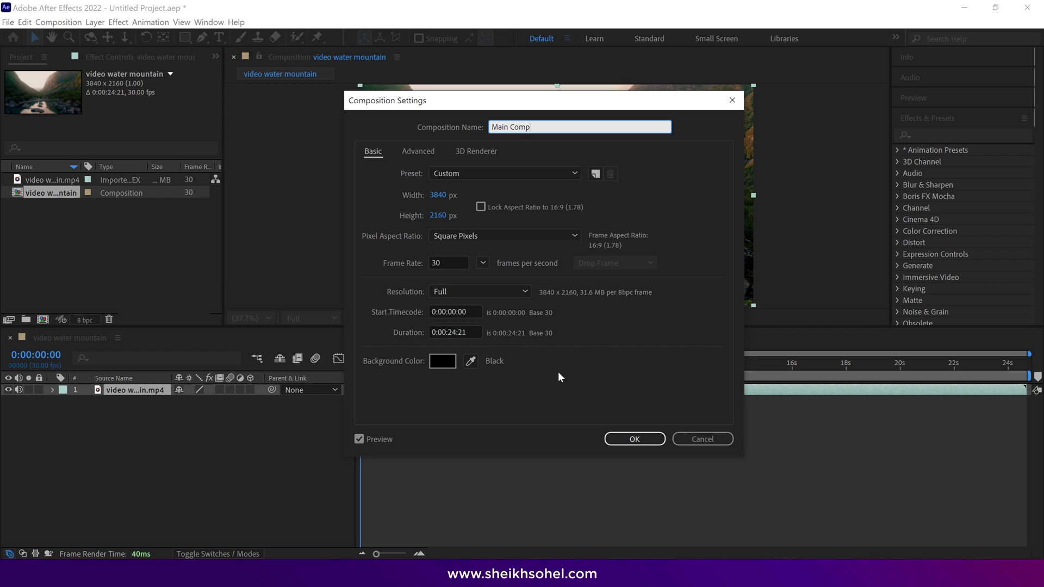
{"action": "left_click", "coordinate": [618, 439]}
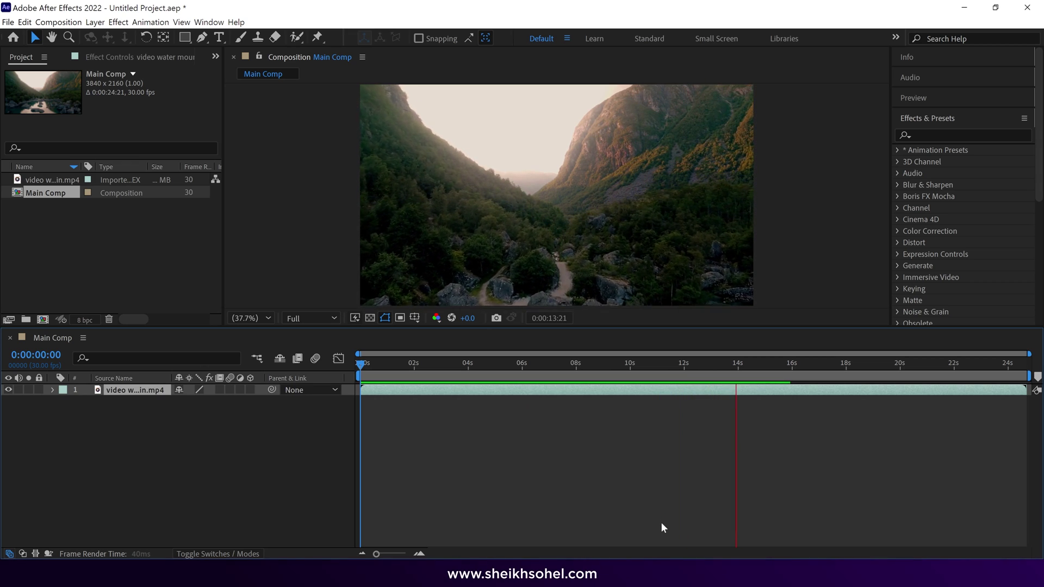
{"action": "left_click_drag", "start_coordinate": [761, 365], "coordinate": [350, 384]}
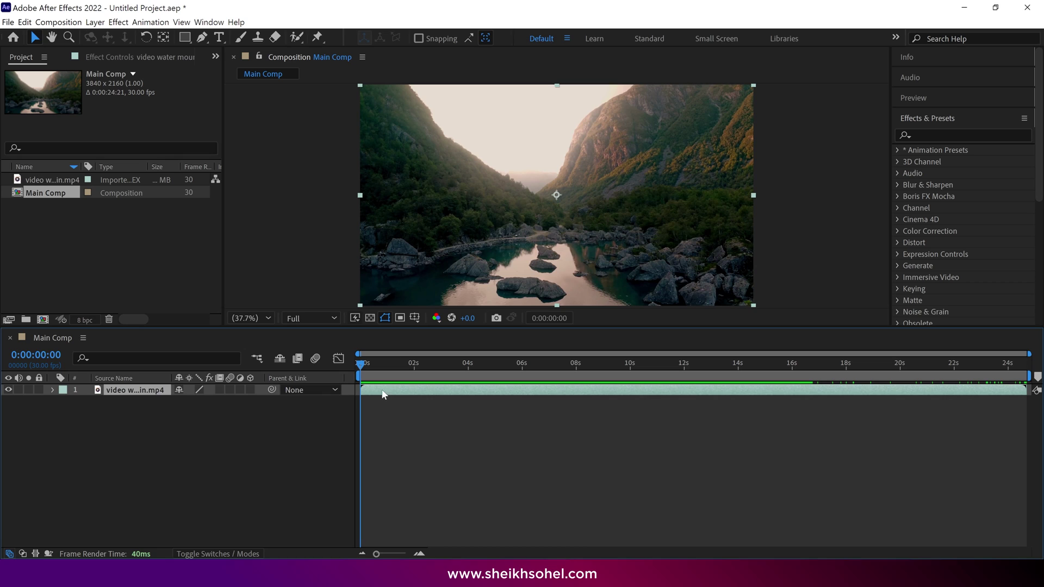
- Pre-compose the footage layer as 'Video' with all attributes moved, then mute its audio
{"action": "right_click", "coordinate": [165, 390]}
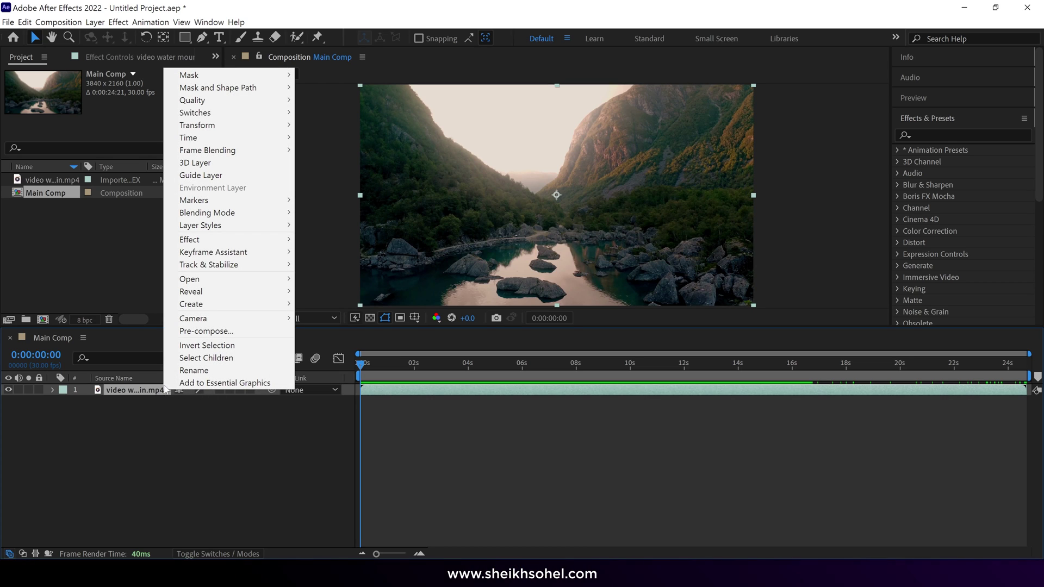
{"action": "left_click", "coordinate": [186, 332]}
{"action": "type", "text": "Video"}
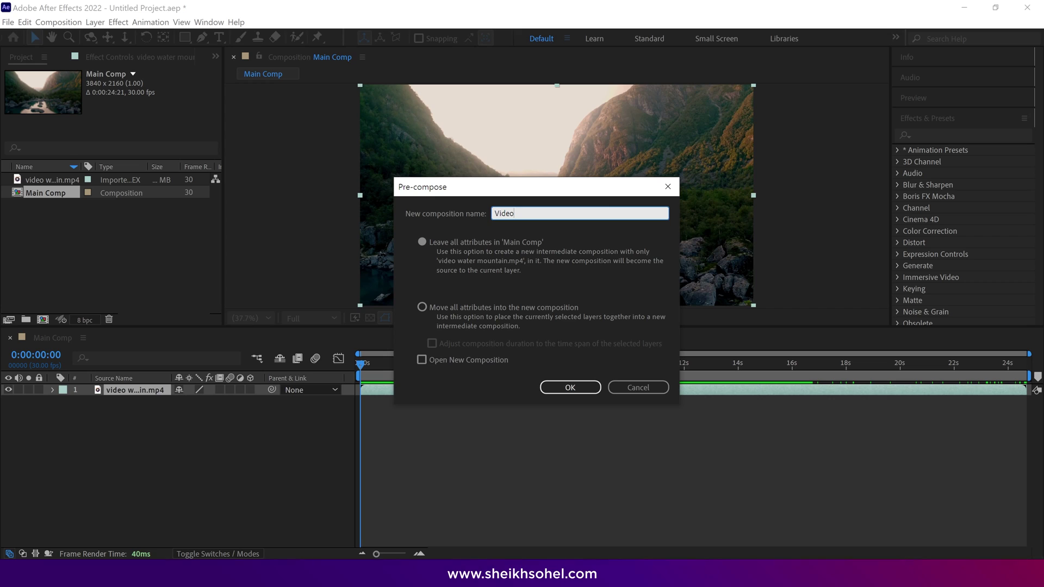
{"action": "left_click", "coordinate": [420, 306]}
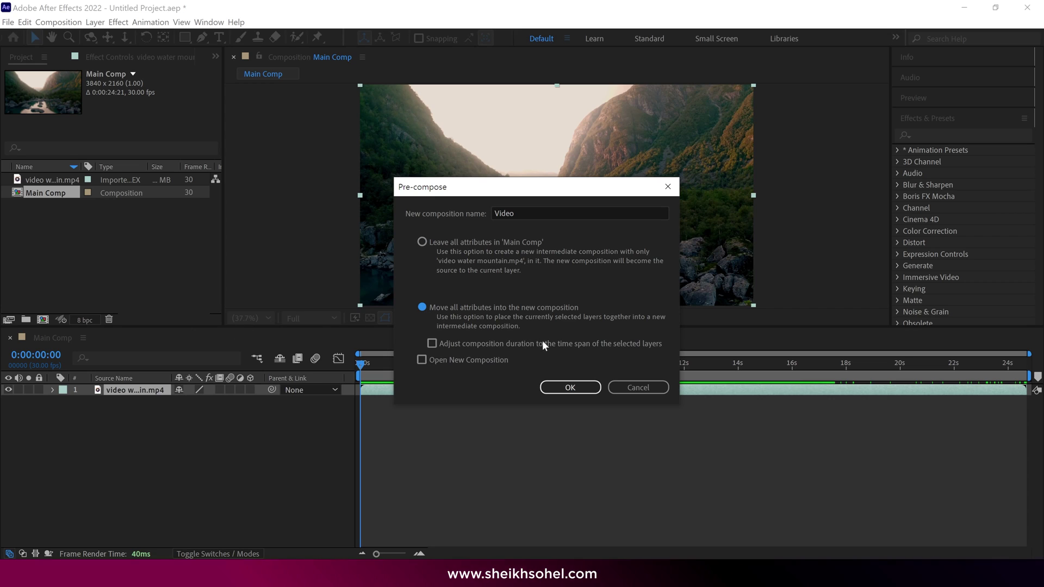
{"action": "left_click", "coordinate": [569, 387]}
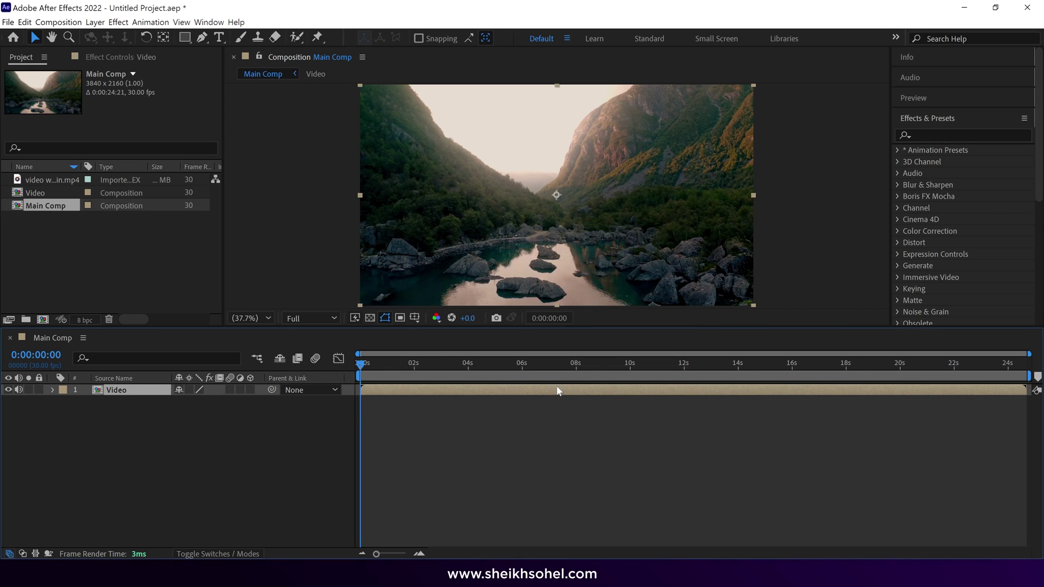
{"action": "left_click", "coordinate": [19, 389]}
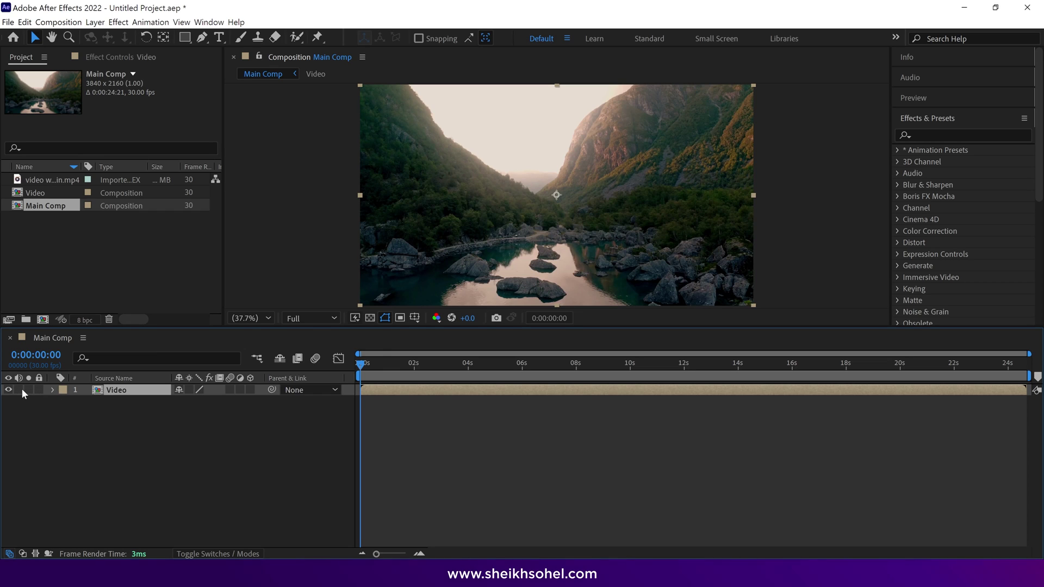
- Inside the Video precomp, apply Time-Reverse Layer to the footage layer
{"action": "double_click", "coordinate": [125, 391]}
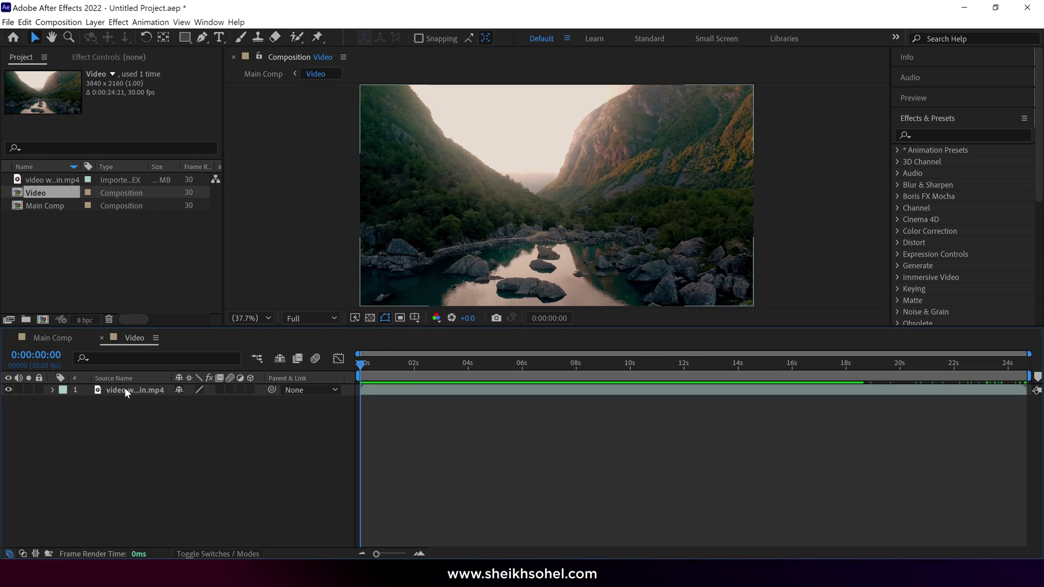
{"action": "left_click", "coordinate": [143, 391]}
{"action": "right_click", "coordinate": [144, 393]}
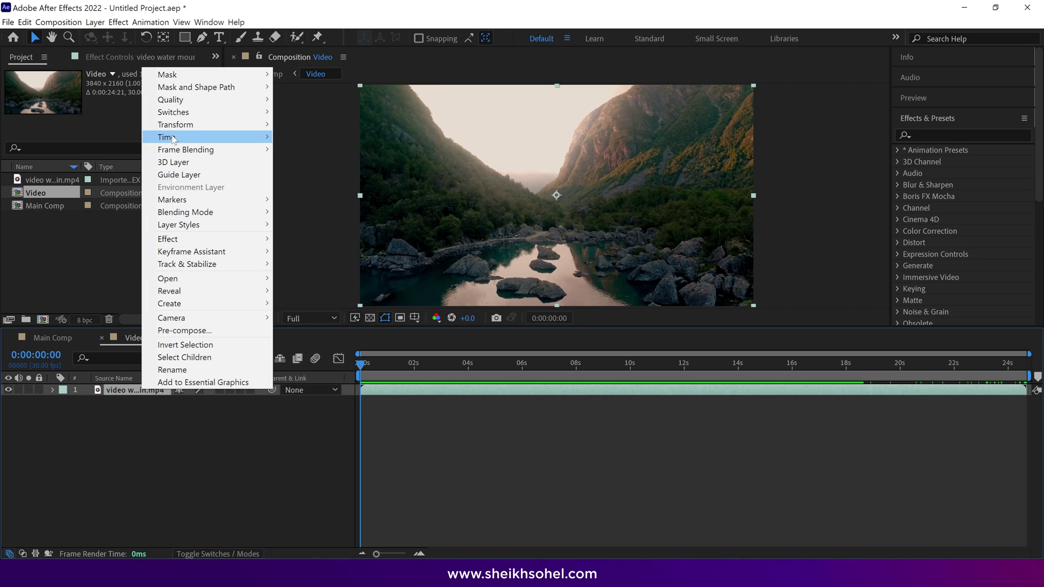
{"action": "mouse_move", "coordinate": [174, 140]}
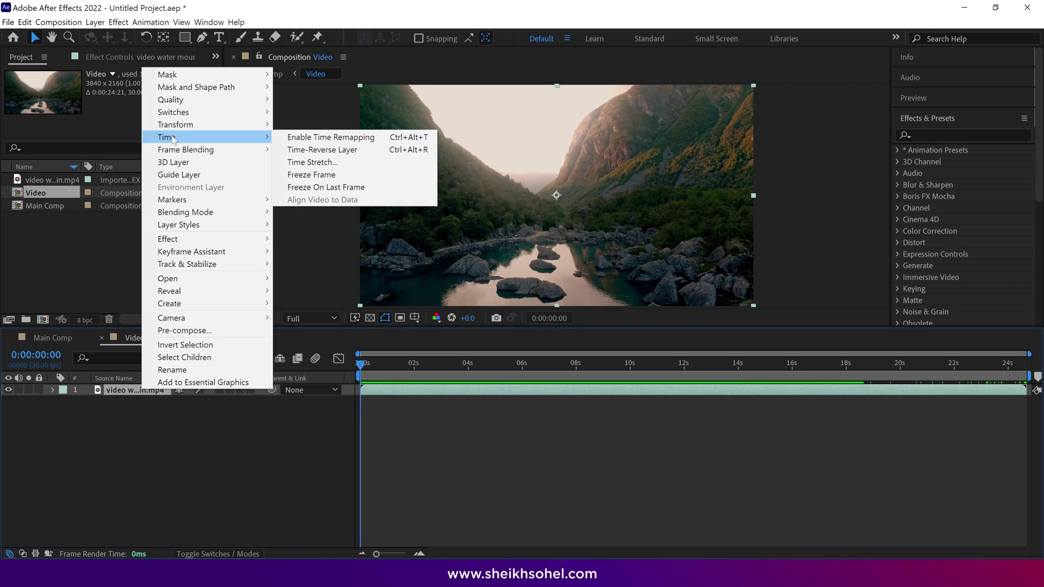
{"action": "left_click", "coordinate": [301, 151]}
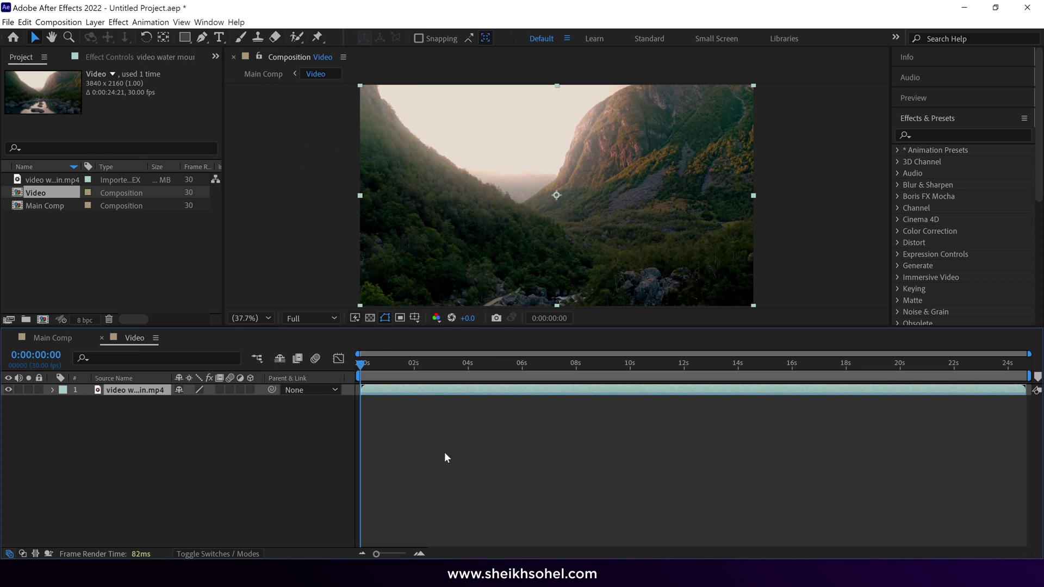
- Play a preview of the reversed footage and scrub through it
{"action": "left_click", "coordinate": [936, 100]}
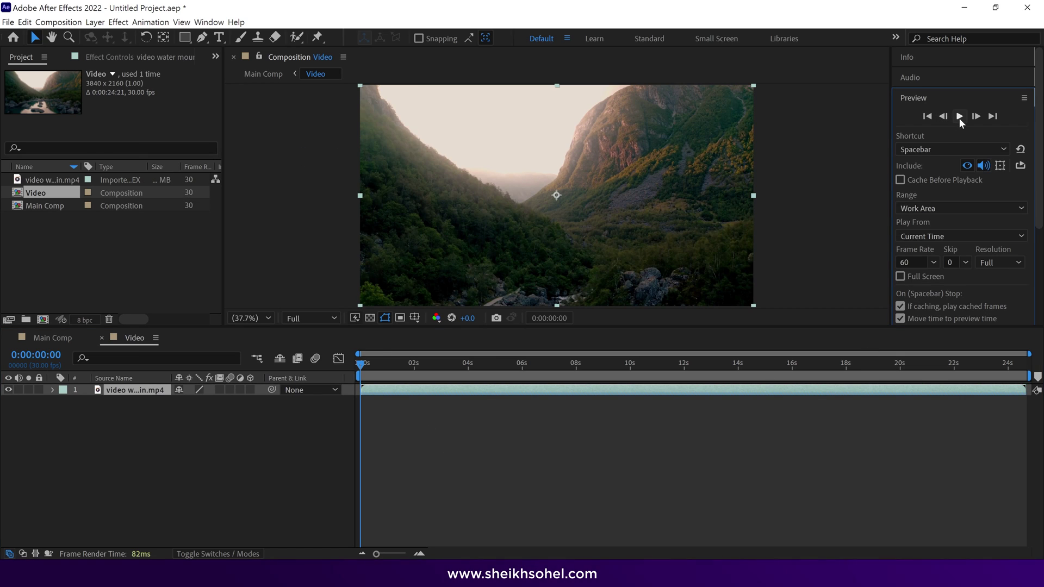
{"action": "left_click", "coordinate": [959, 118]}
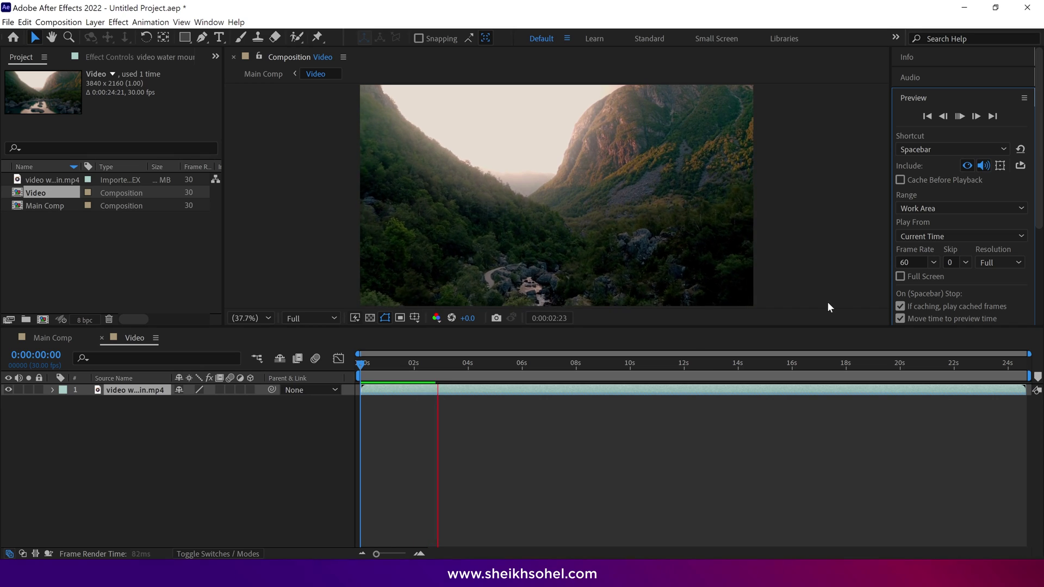
{"action": "left_click_drag", "start_coordinate": [501, 363], "coordinate": [1012, 366]}
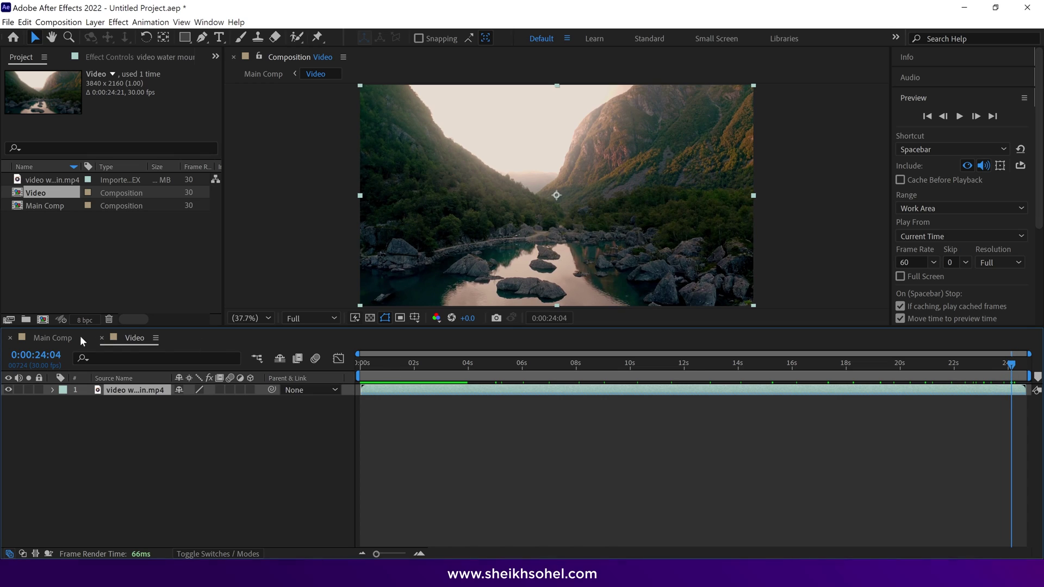
- Back in Main Comp at frame 0, run Track Camera on the Video layer and view its settings
{"action": "left_click", "coordinate": [62, 337]}
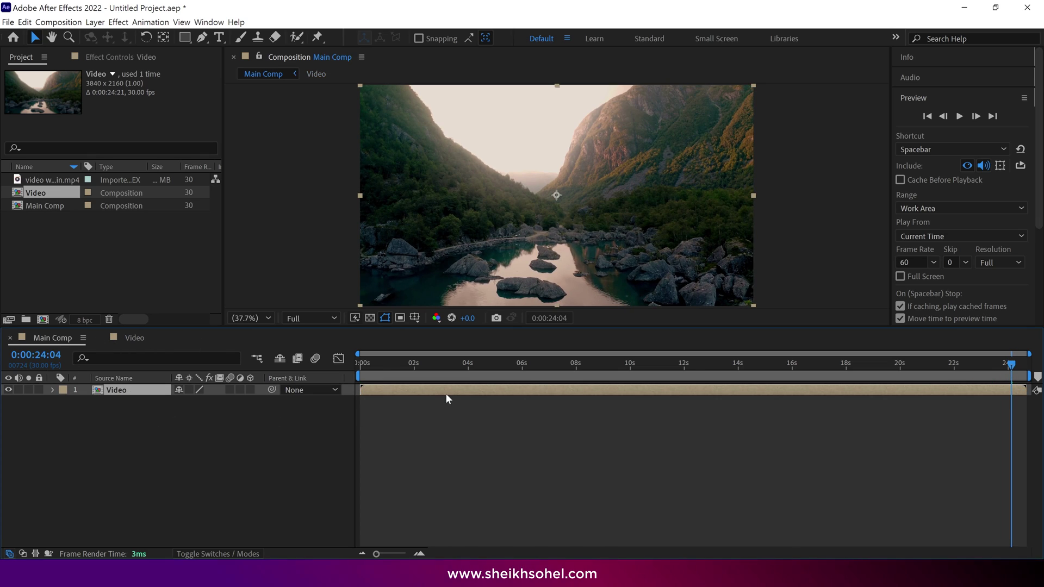
{"action": "left_click_drag", "start_coordinate": [390, 365], "coordinate": [348, 367]}
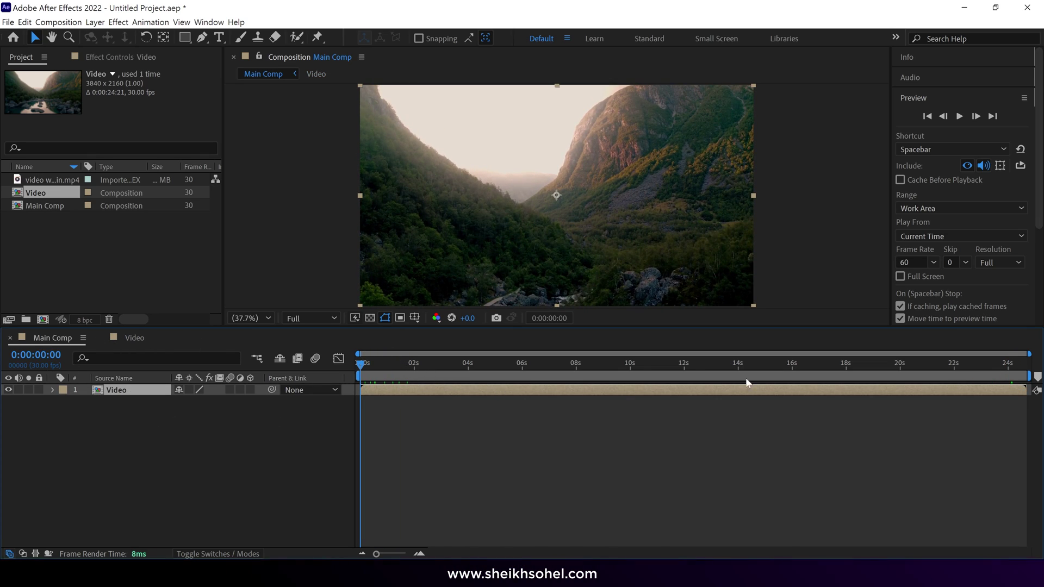
{"action": "left_click", "coordinate": [925, 96]}
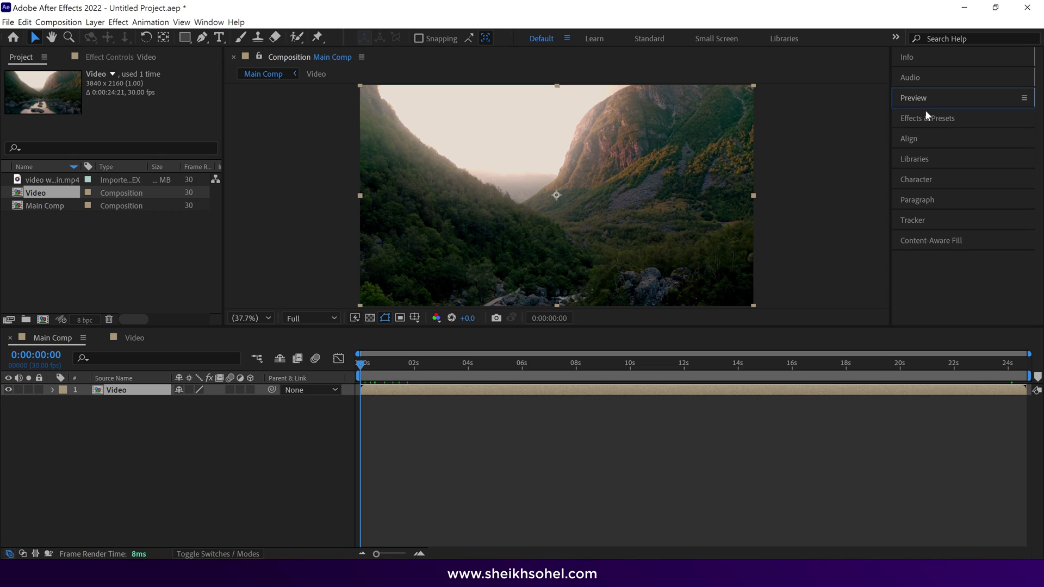
{"action": "left_click", "coordinate": [918, 219]}
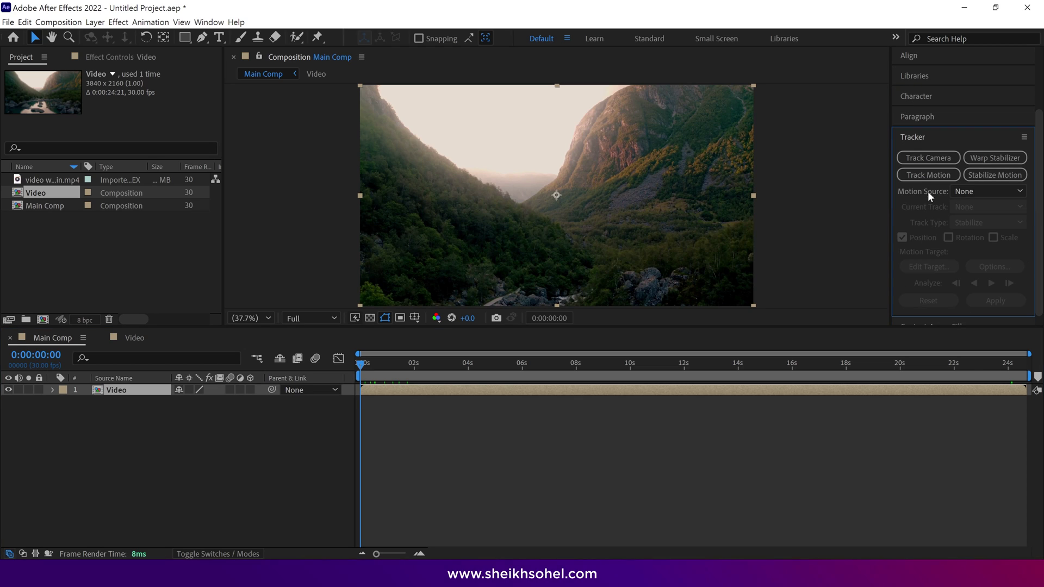
{"action": "left_click", "coordinate": [208, 22]}
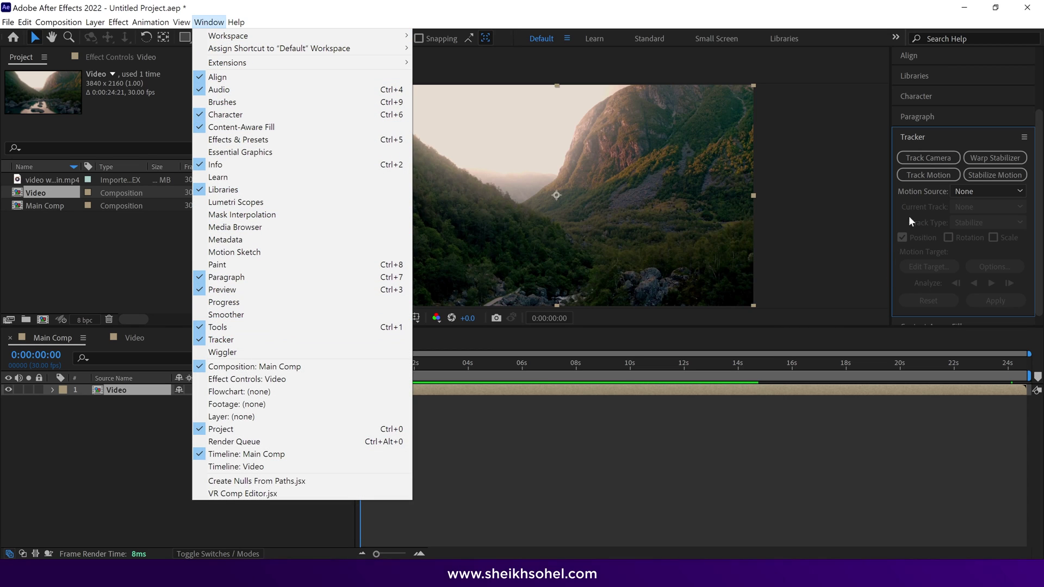
{"action": "left_click", "coordinate": [926, 145]}
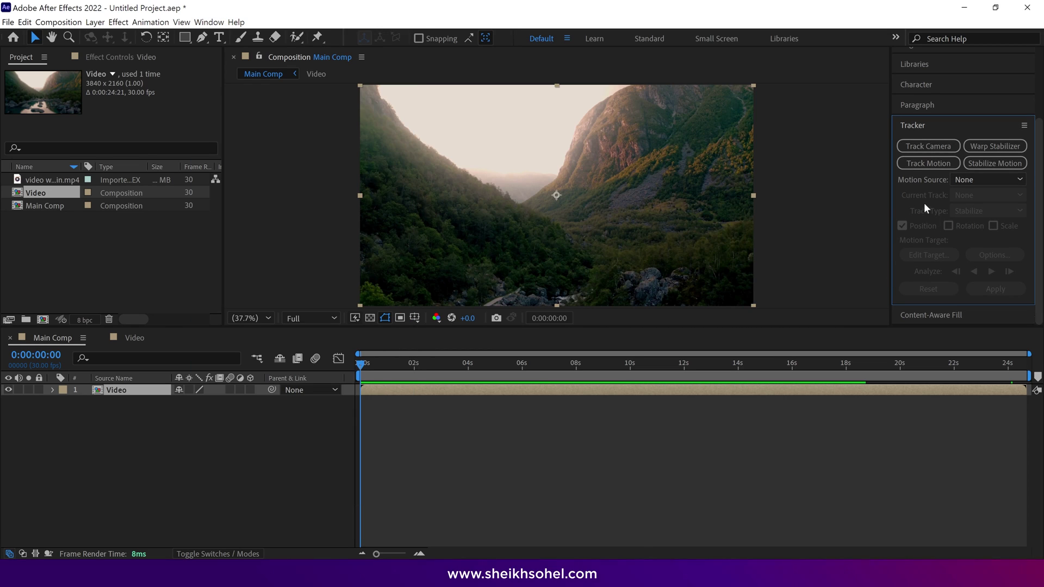
{"action": "left_click", "coordinate": [923, 149]}
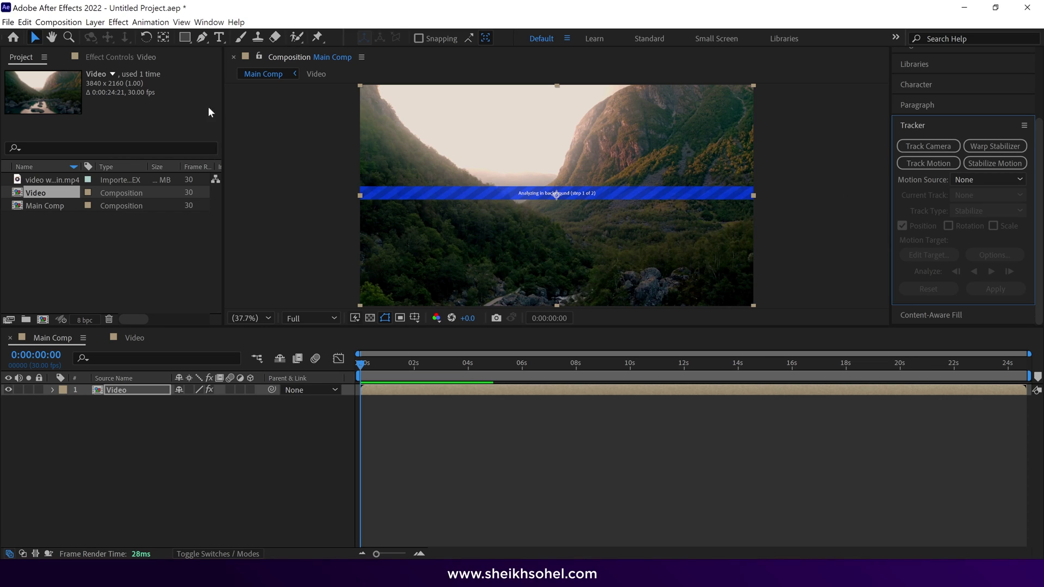
{"action": "left_click", "coordinate": [119, 60]}
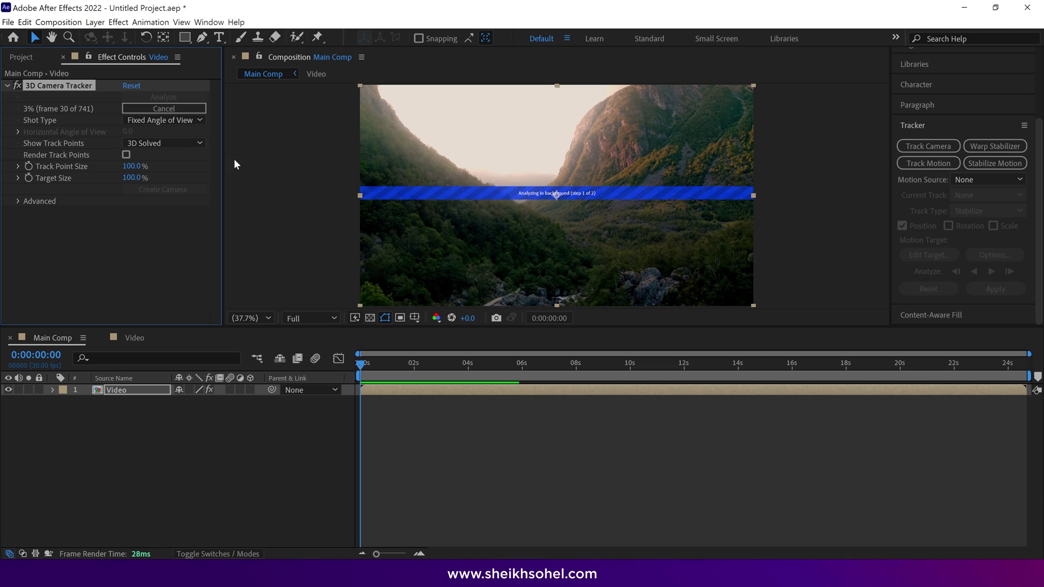
- Wait for the 3D Camera Tracker to solve, then maximize the composition viewer
{"action": "key", "text": "grave"}
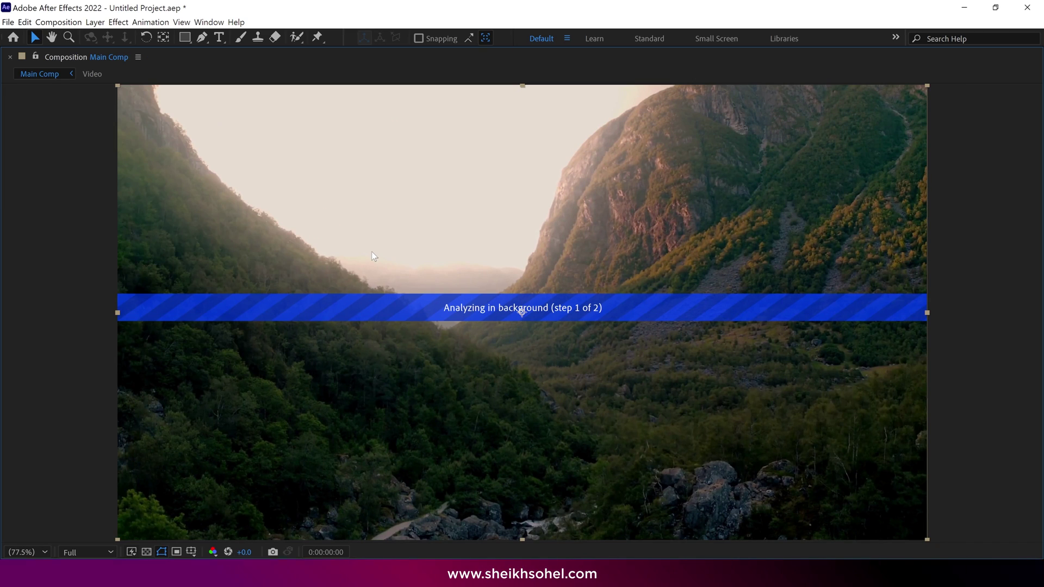
{"action": "key", "text": "grave"}
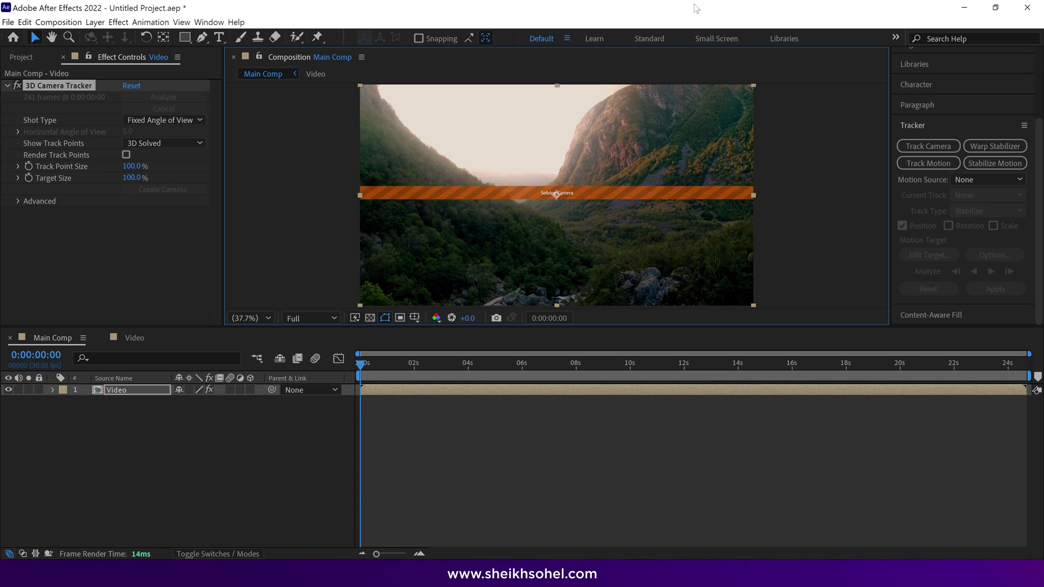
{"action": "key", "text": "grave"}
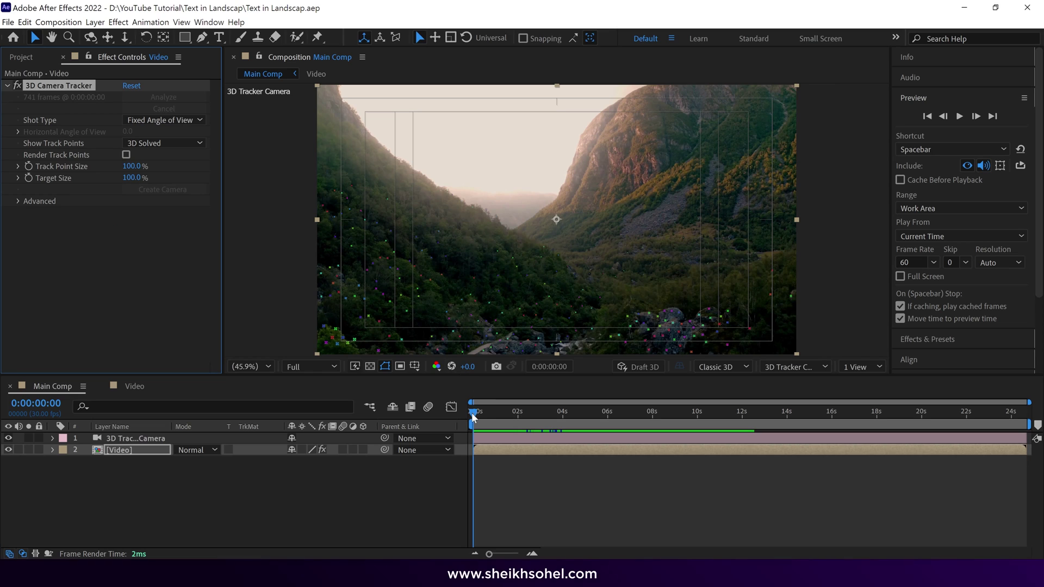
- Move the playhead to about 0:00:09:15 and right-click a track point for creation options
{"action": "left_click_drag", "start_coordinate": [476, 426], "coordinate": [674, 423]}
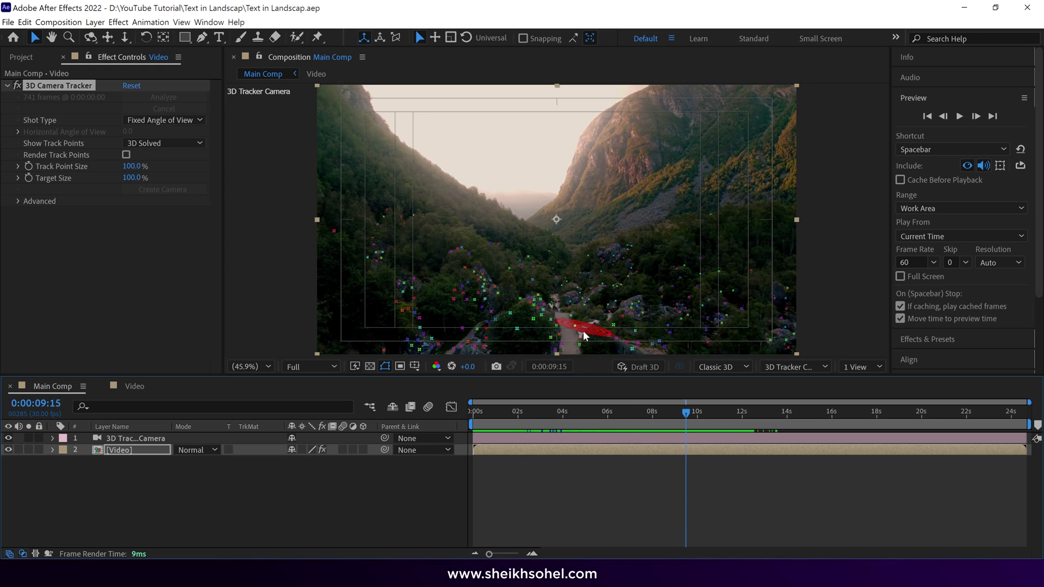
{"action": "right_click", "coordinate": [584, 335]}
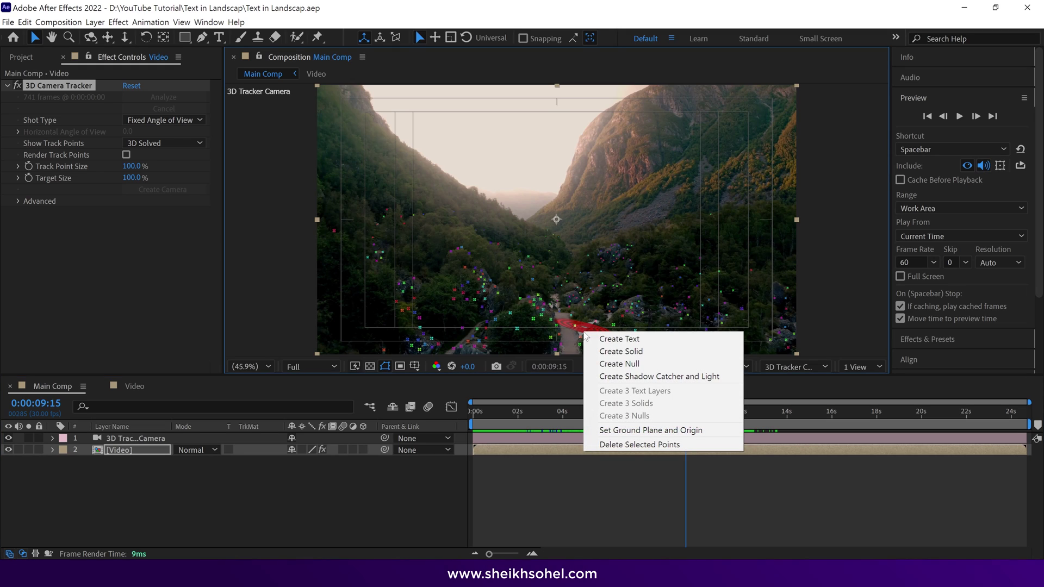
- Create a tracked Text layer, rotate it to X 77° and Y 106.6°, and raise it above the valley
{"action": "left_click", "coordinate": [620, 339]}
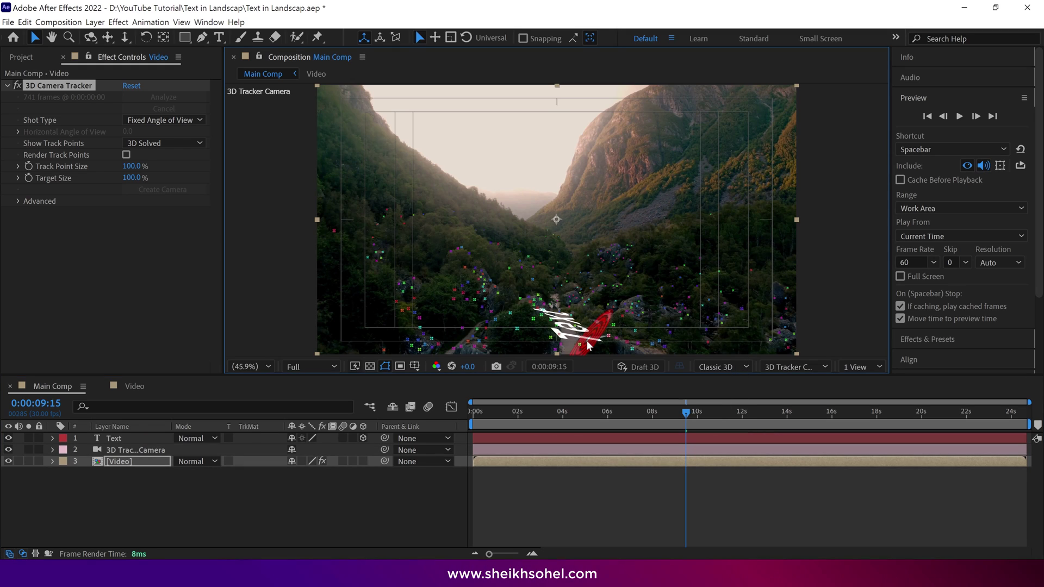
{"action": "left_click", "coordinate": [116, 437]}
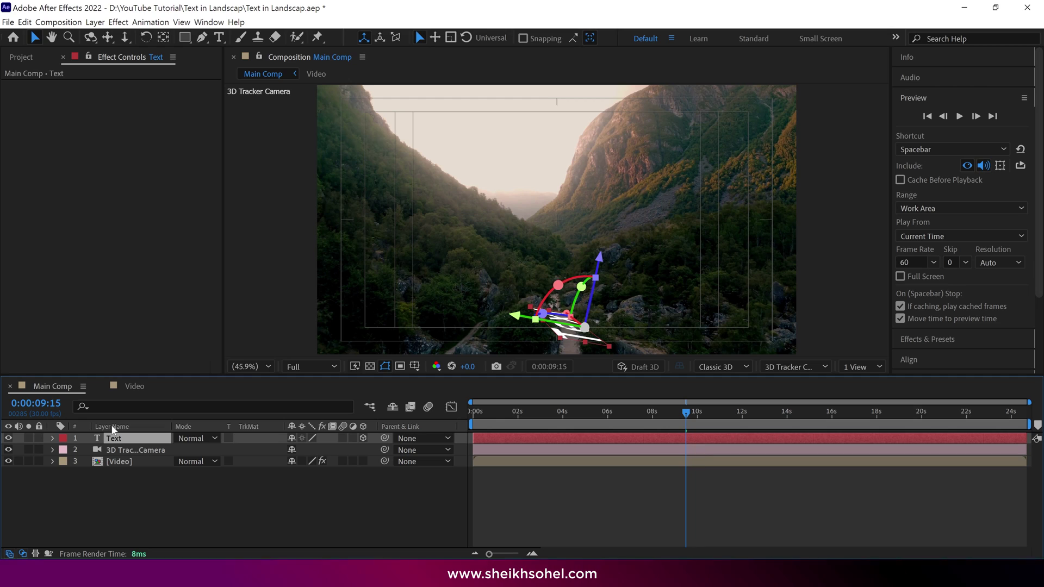
{"action": "key", "text": "r"}
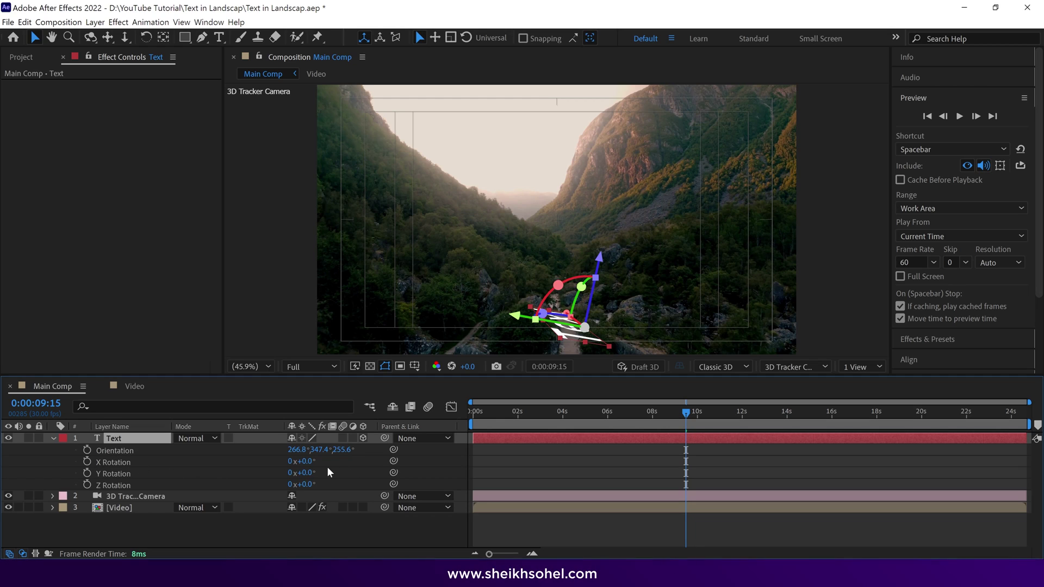
{"action": "left_click_drag", "start_coordinate": [304, 461], "coordinate": [375, 466]}
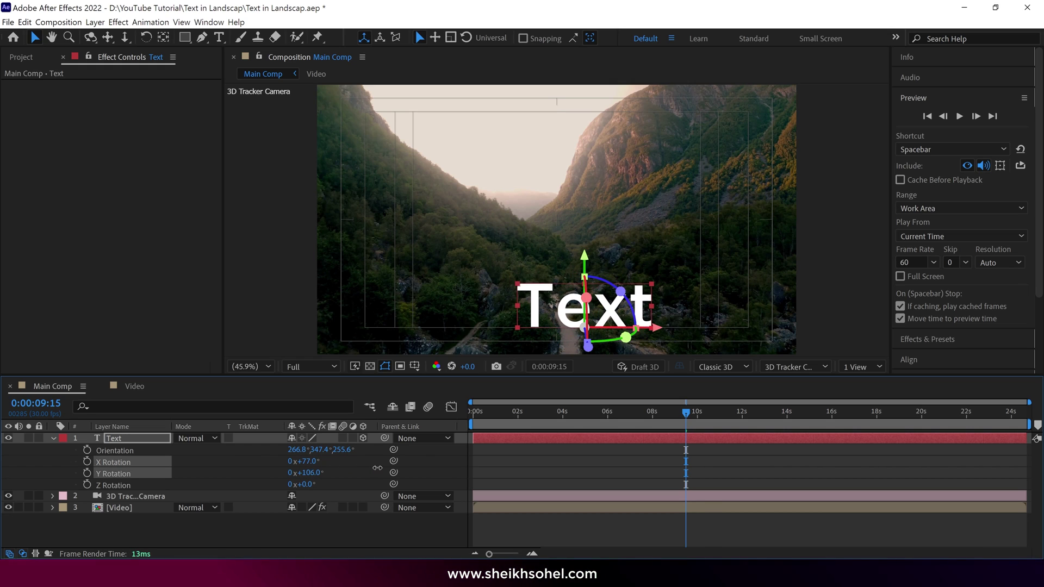
{"action": "left_click_drag", "start_coordinate": [585, 258], "coordinate": [594, 144]}
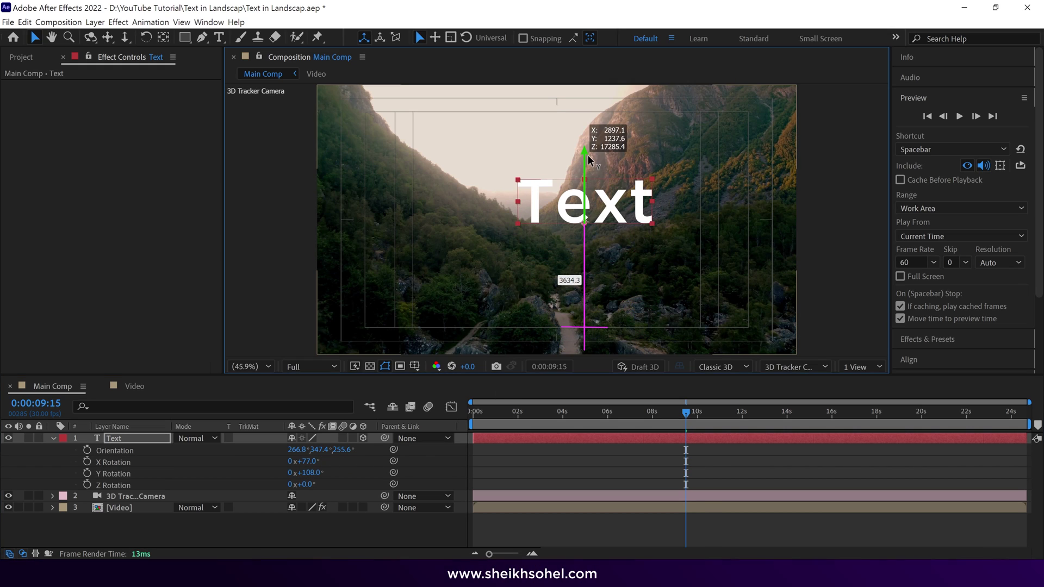
{"action": "left_click_drag", "start_coordinate": [310, 472], "coordinate": [307, 473]}
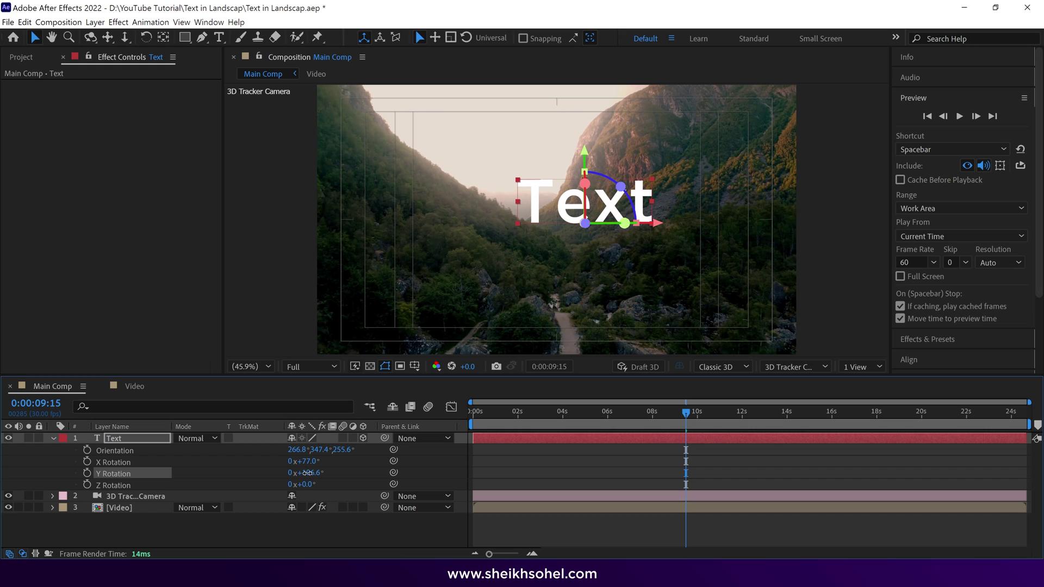
- Change the text to 'Nature Love', lower it slightly, and preview it tracking with the footage
{"action": "double_click", "coordinate": [144, 441]}
{"action": "type", "text": "Nature"}
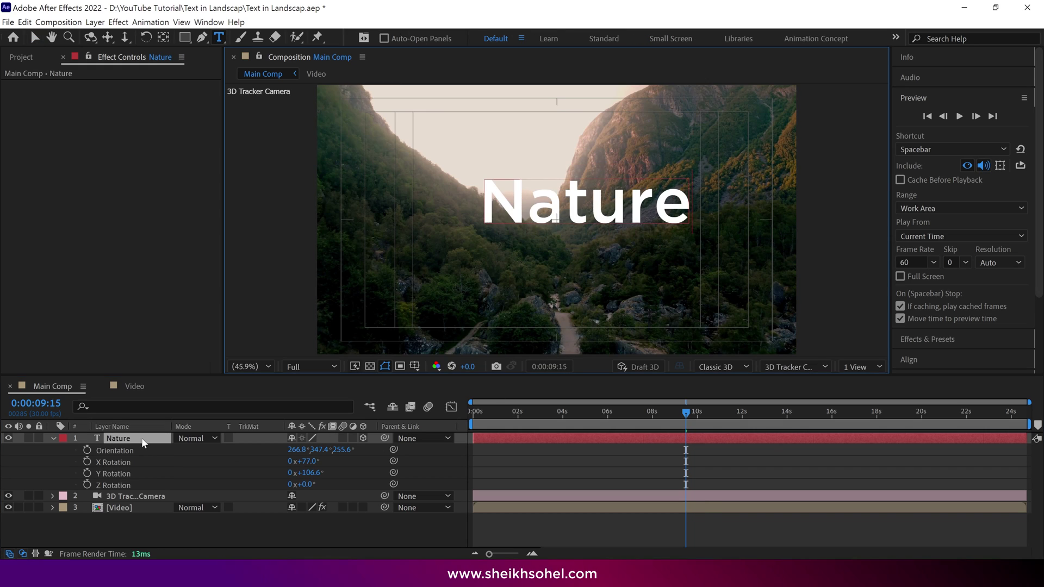
{"action": "type", "text": " Love"}
{"action": "key", "text": "Escape"}
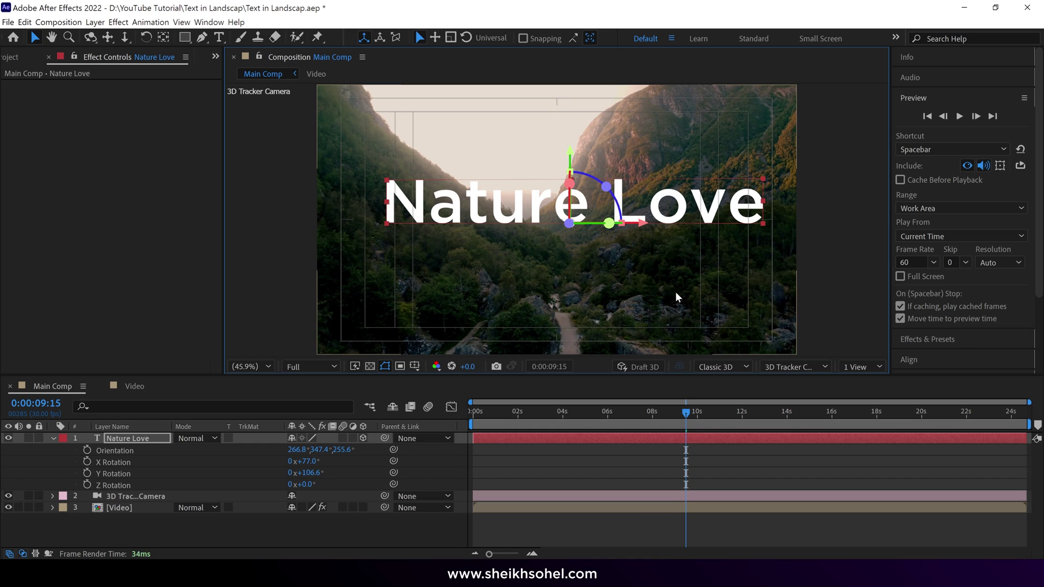
{"action": "left_click_drag", "start_coordinate": [567, 156], "coordinate": [563, 171]}
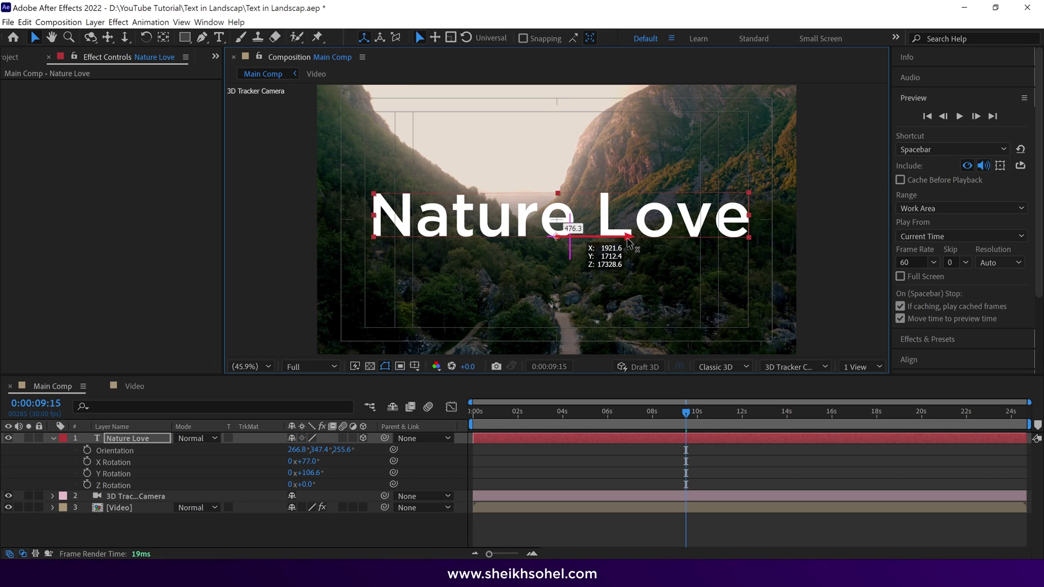
{"action": "left_click_drag", "start_coordinate": [679, 412], "coordinate": [526, 413]}
{"action": "key", "text": "space"}
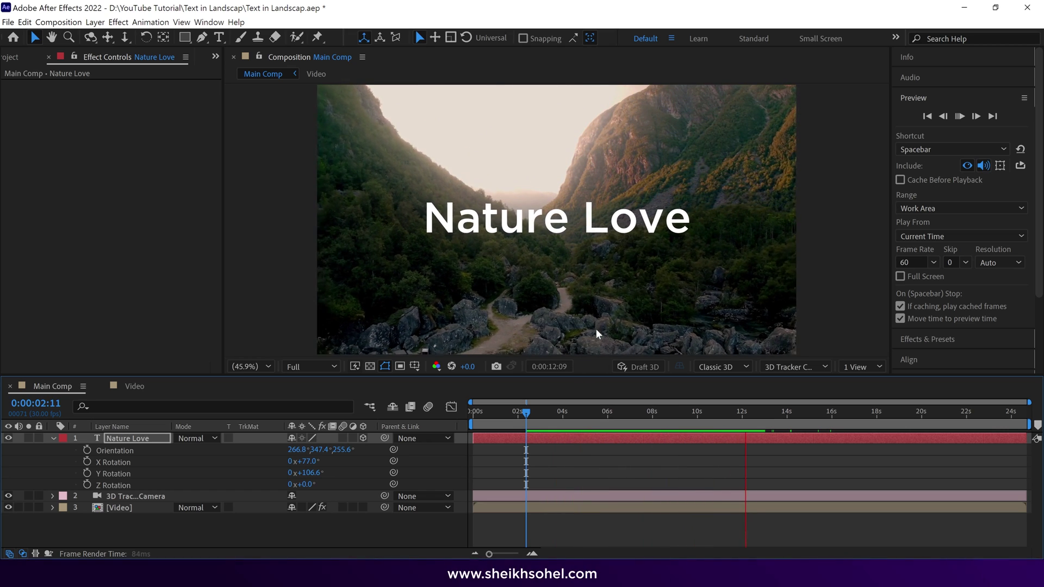
- Show the Video layer's track points near 16:24 and create a text layer on a water target
{"action": "left_click_drag", "start_coordinate": [683, 405], "coordinate": [793, 418]}
{"action": "key", "text": "r"}
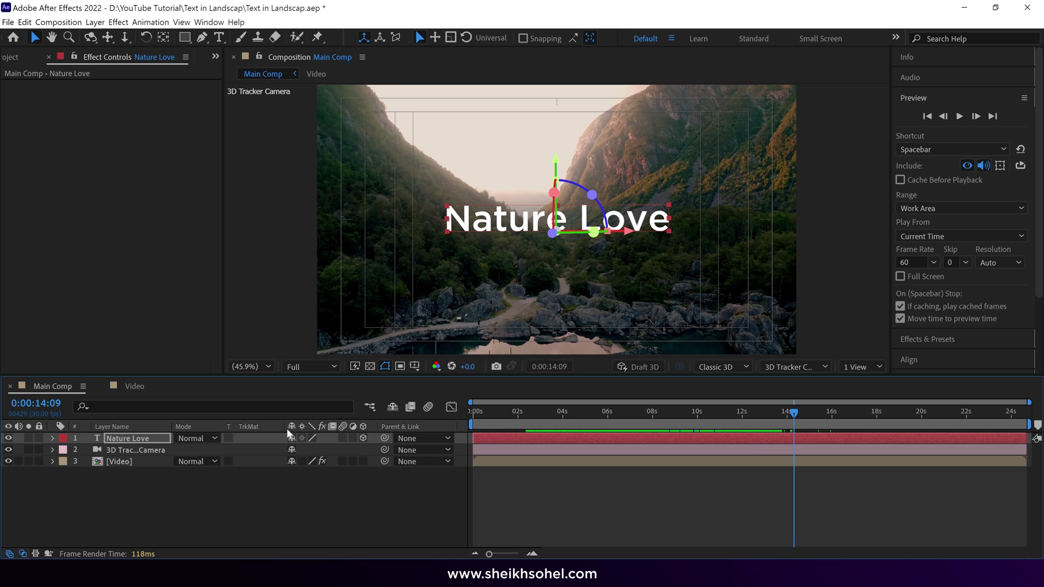
{"action": "left_click", "coordinate": [139, 465]}
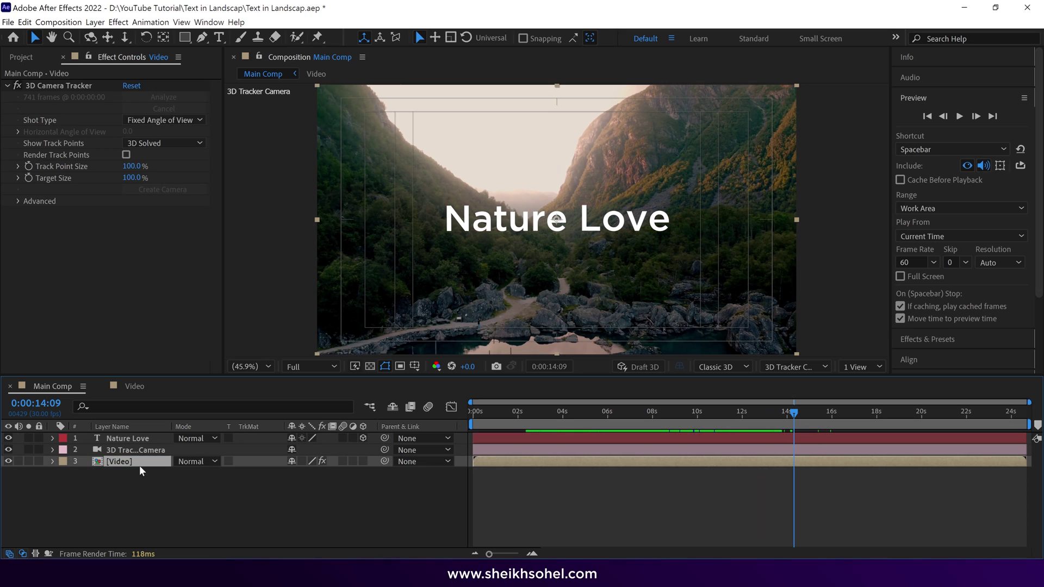
{"action": "left_click", "coordinate": [67, 85]}
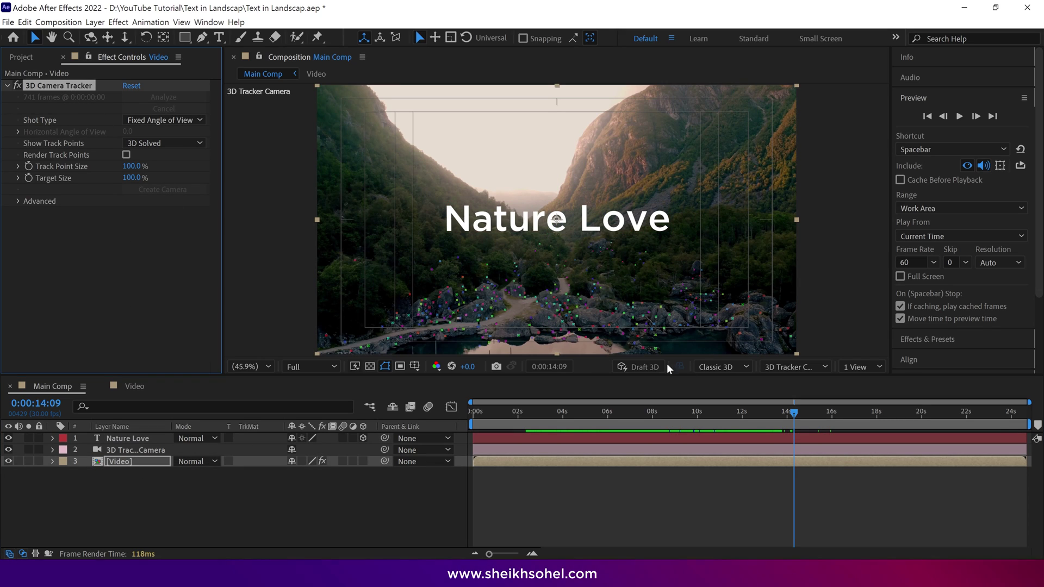
{"action": "left_click_drag", "start_coordinate": [791, 417], "coordinate": [849, 417]}
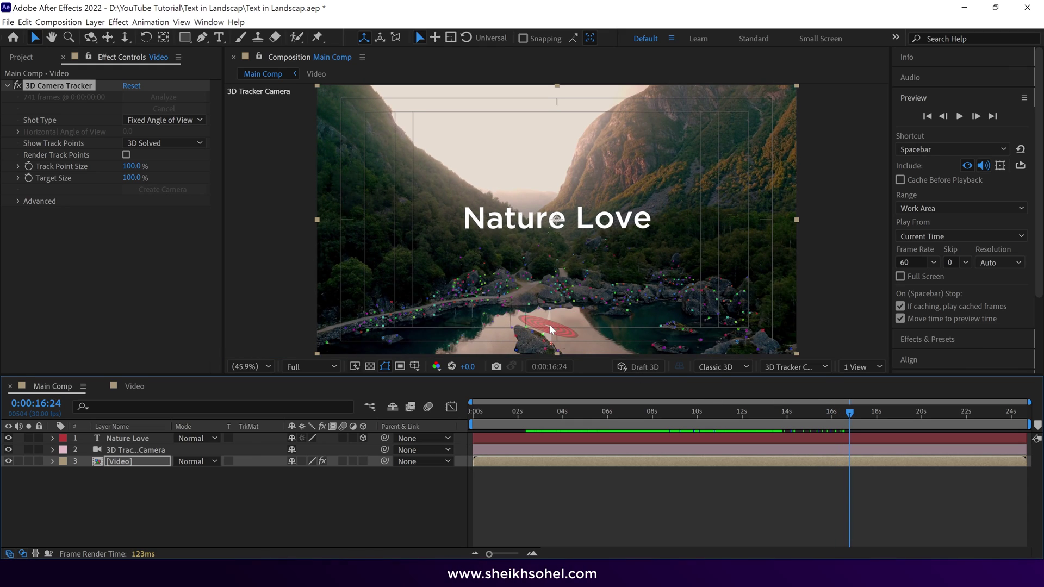
{"action": "right_click", "coordinate": [550, 325]}
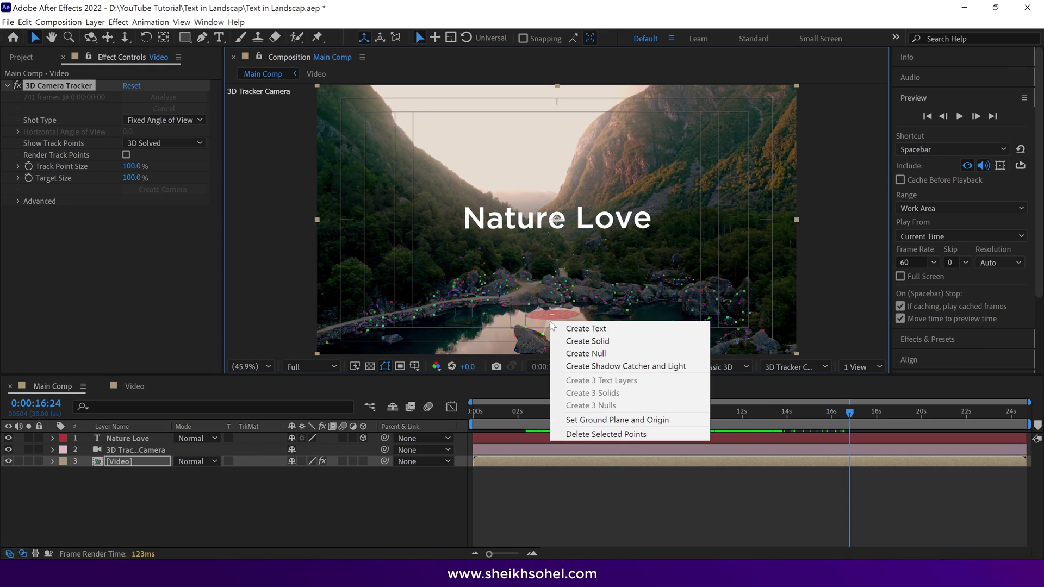
{"action": "left_click", "coordinate": [585, 328]}
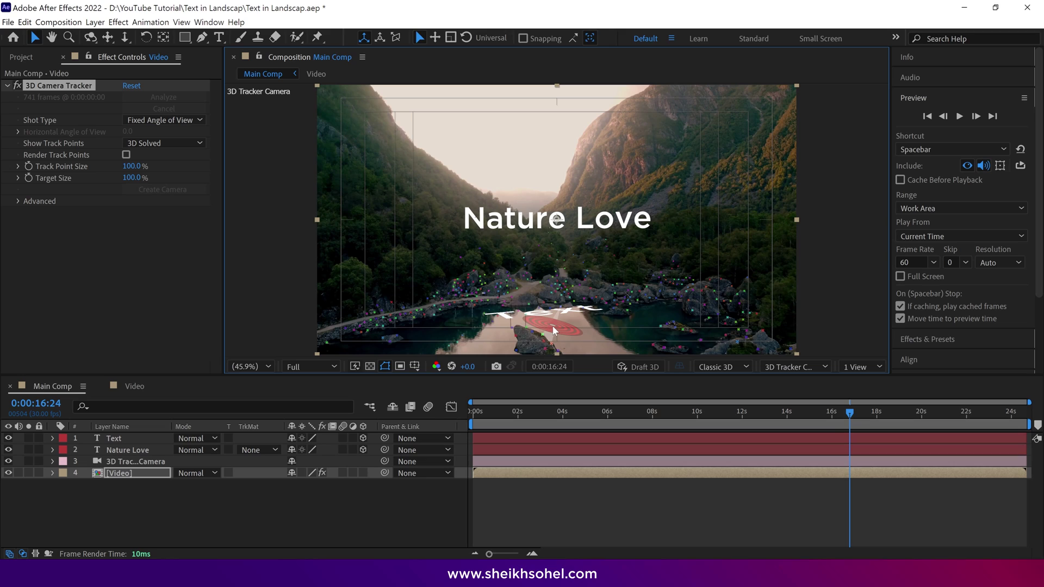
- Rotate the new Text layer to X 91.7° and Y 22.8°, then raise it into the valley
{"action": "left_click", "coordinate": [114, 438]}
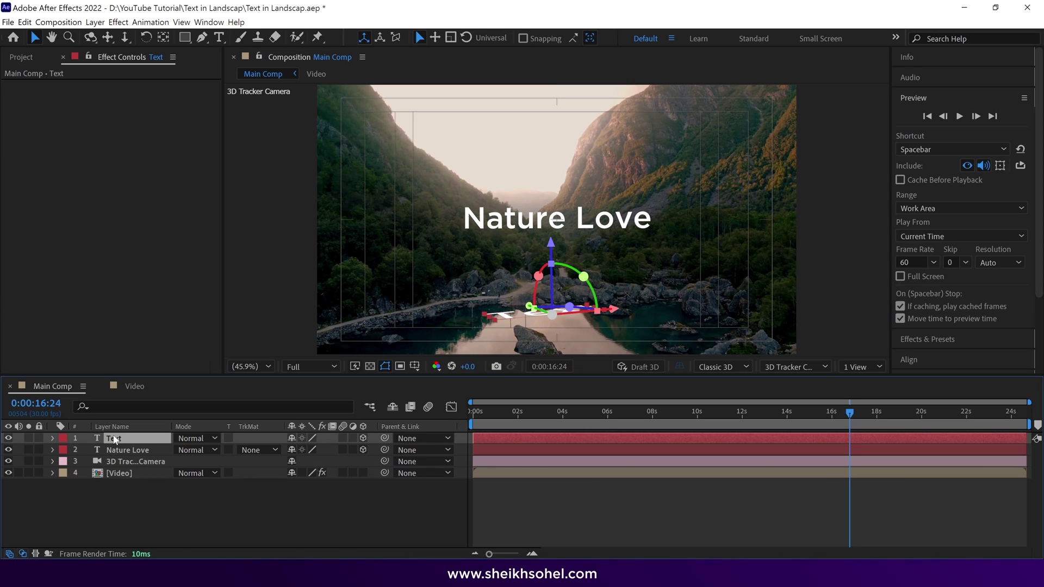
{"action": "key", "text": "r"}
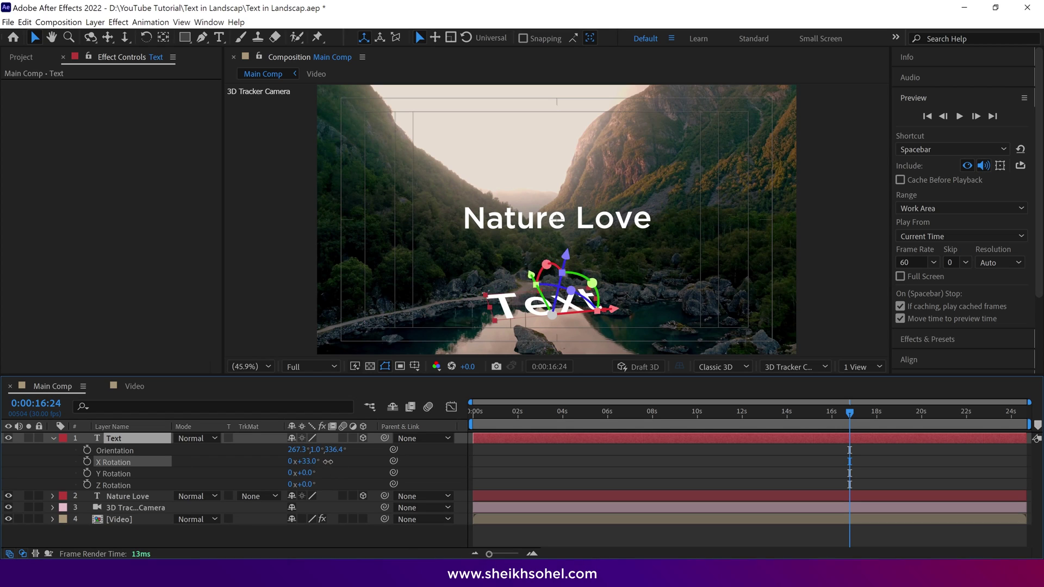
{"action": "left_click_drag", "start_coordinate": [356, 459], "coordinate": [381, 460]}
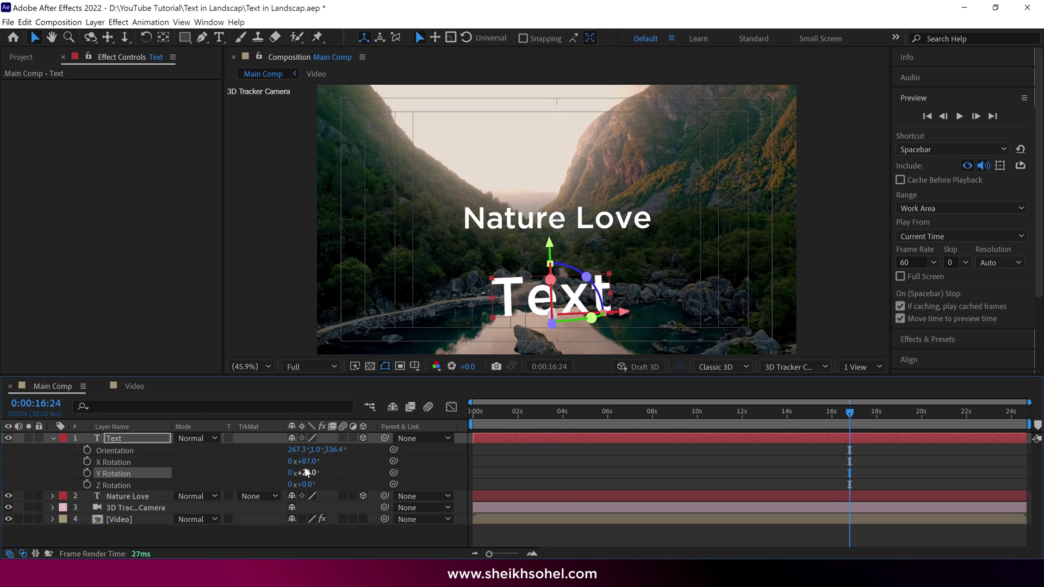
{"action": "mouse_move", "coordinate": [303, 472]}
{"action": "left_mouse_down"}
{"action": "mouse_move", "coordinate": [332, 460]}
{"action": "mouse_move", "coordinate": [312, 470]}
{"action": "left_mouse_up"}
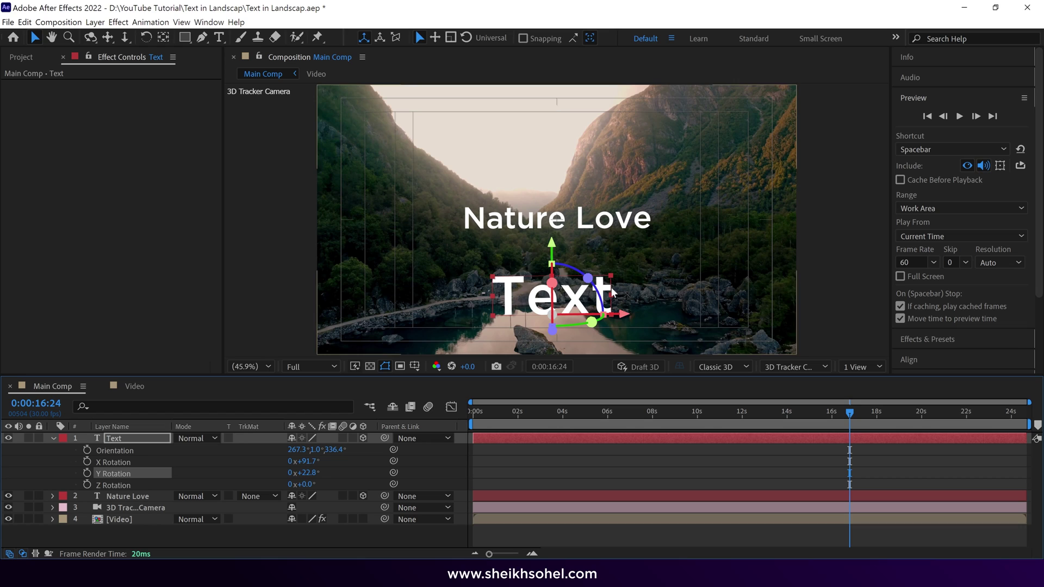
{"action": "left_click_drag", "start_coordinate": [553, 248], "coordinate": [550, 216]}
{"action": "left_click_drag", "start_coordinate": [555, 172], "coordinate": [557, 172]}
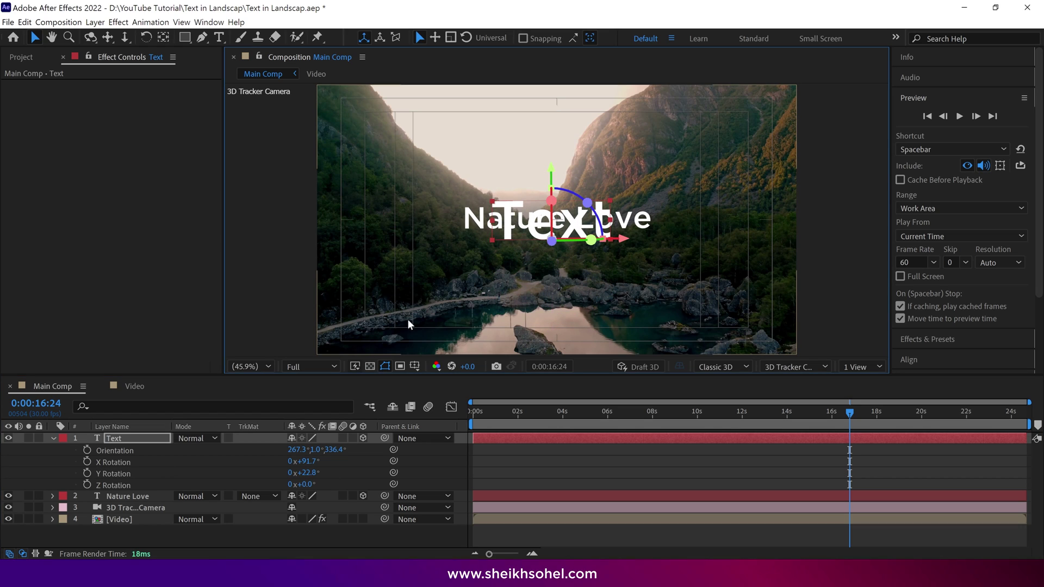
- Retype the new text as 'Explore', scrub back to check it, and collapse its rotation properties
{"action": "double_click", "coordinate": [132, 438]}
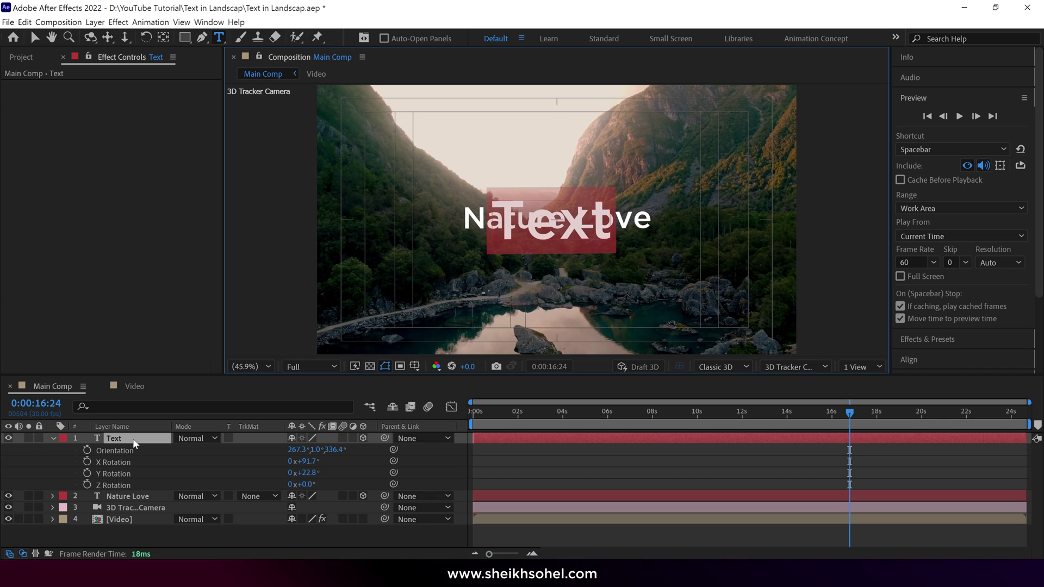
{"action": "type", "text": "Wxpl"}
{"action": "type", "text": "Explore"}
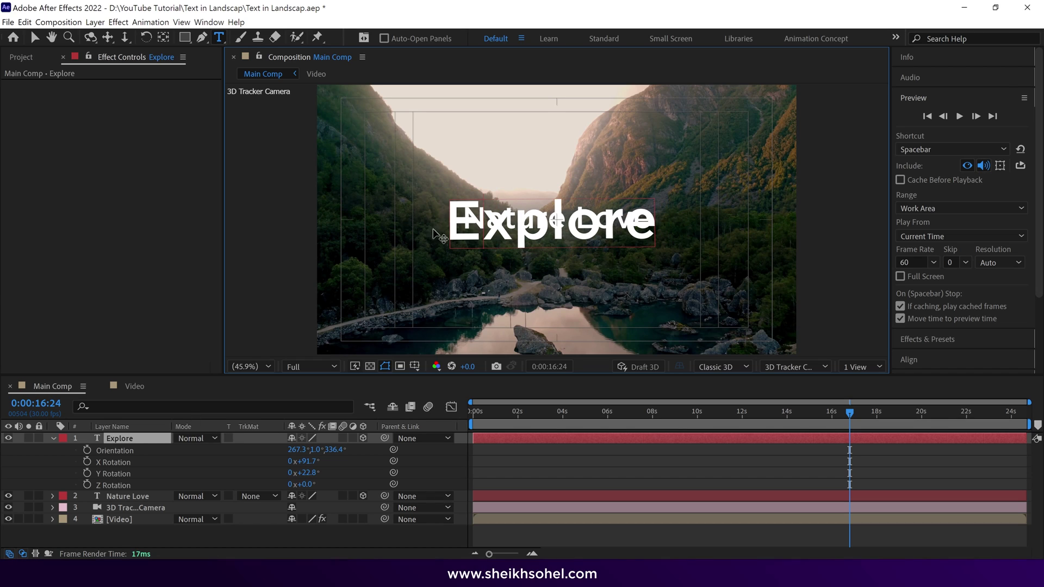
{"action": "key", "text": "Escape"}
{"action": "left_click_drag", "start_coordinate": [849, 412], "coordinate": [739, 409]}
{"action": "left_click", "coordinate": [54, 438]}
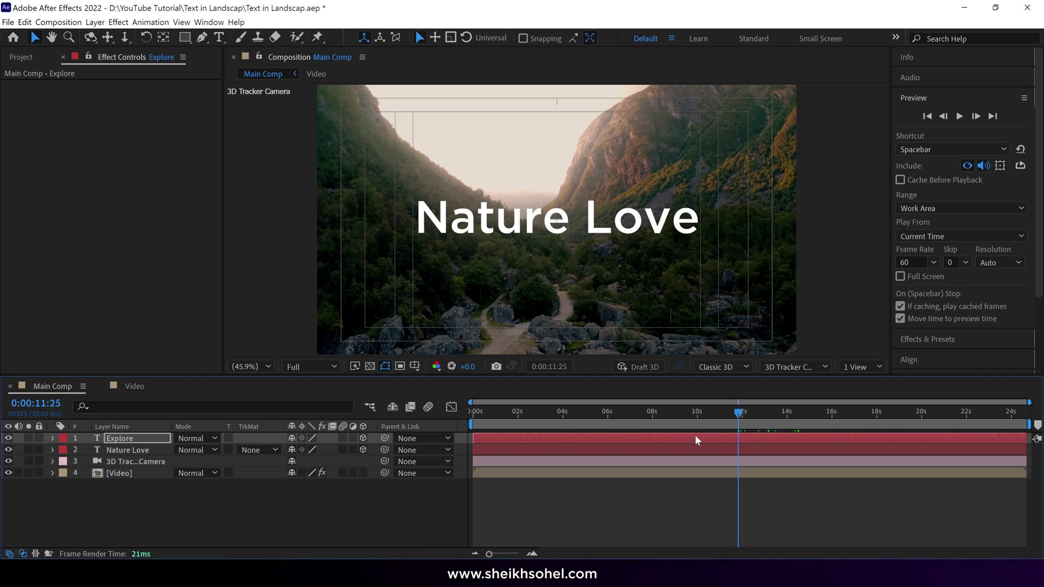
- Drag the Animation Presets › Text › Animate Out › Fade Out Slow preset onto Nature Love
{"action": "left_click", "coordinate": [142, 451]}
{"action": "left_click", "coordinate": [146, 453]}
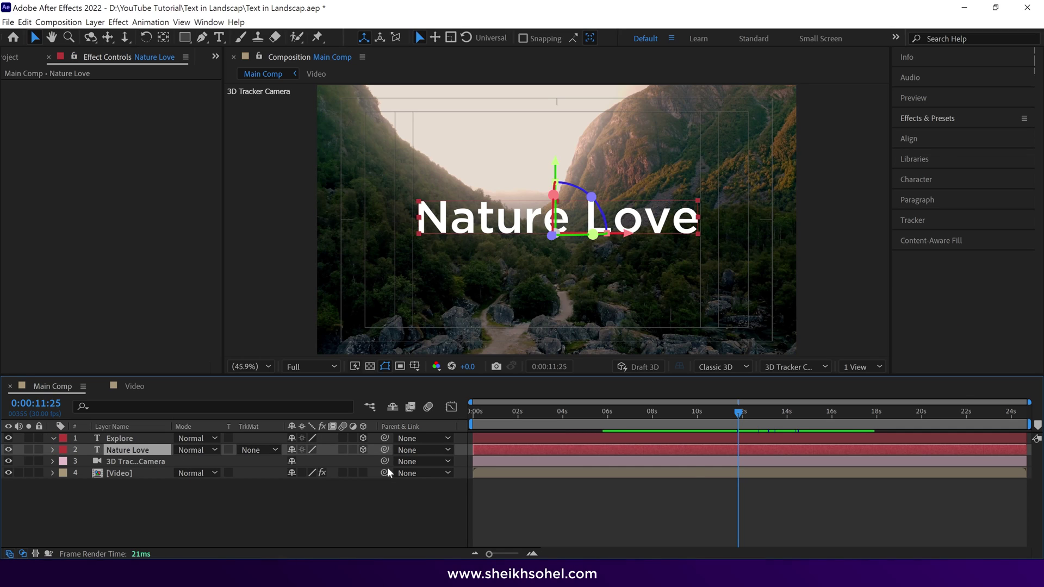
{"action": "left_click", "coordinate": [928, 120]}
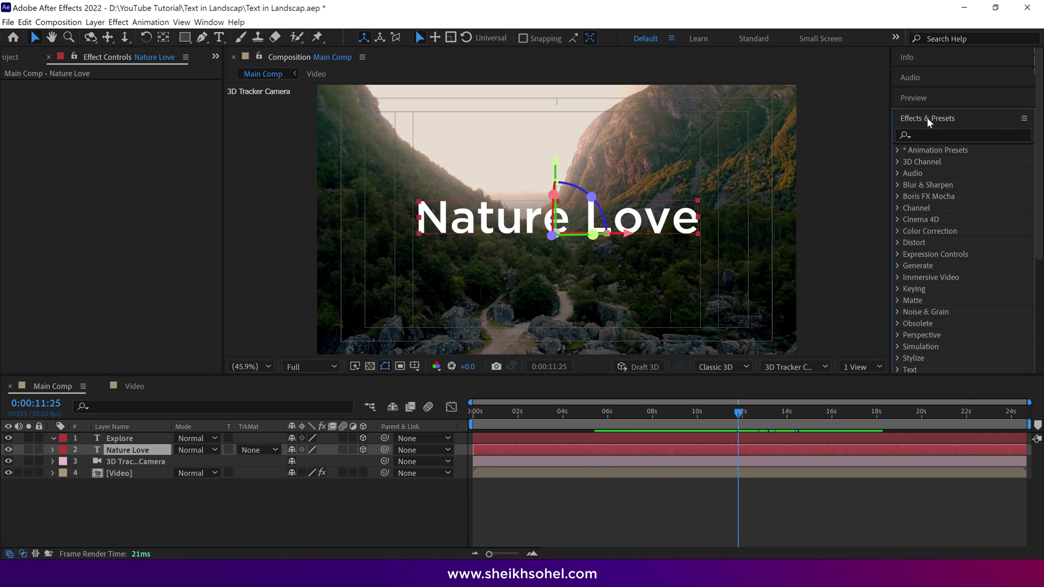
{"action": "left_click", "coordinate": [897, 150]}
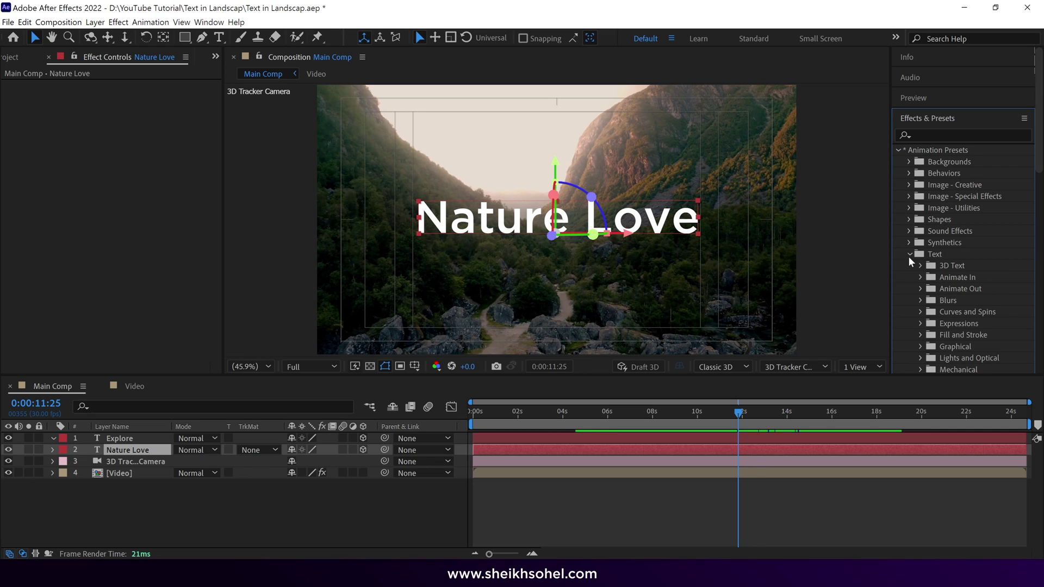
{"action": "left_click", "coordinate": [919, 287]}
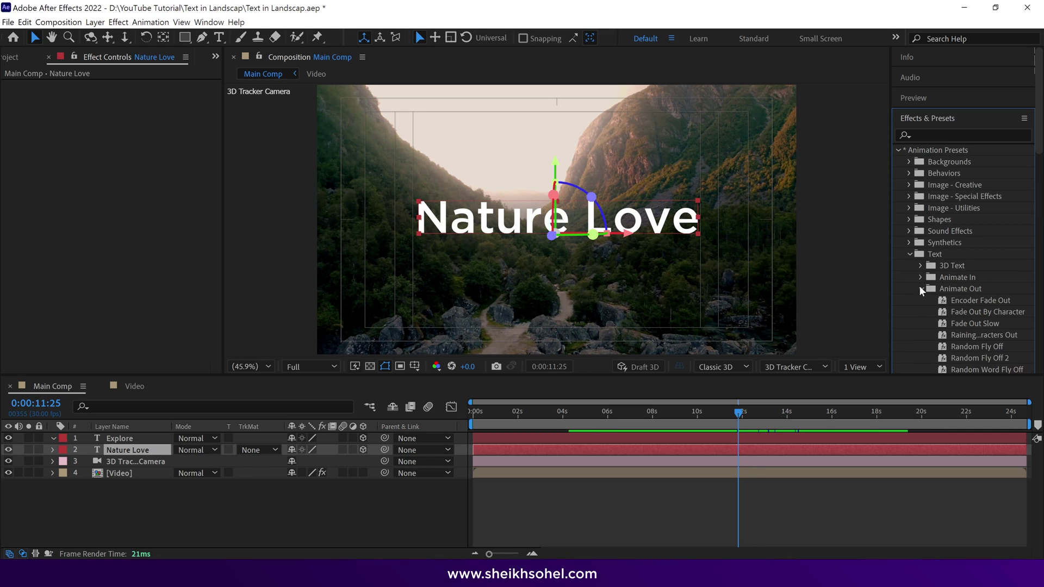
{"action": "left_click_drag", "start_coordinate": [954, 324], "coordinate": [734, 451]}
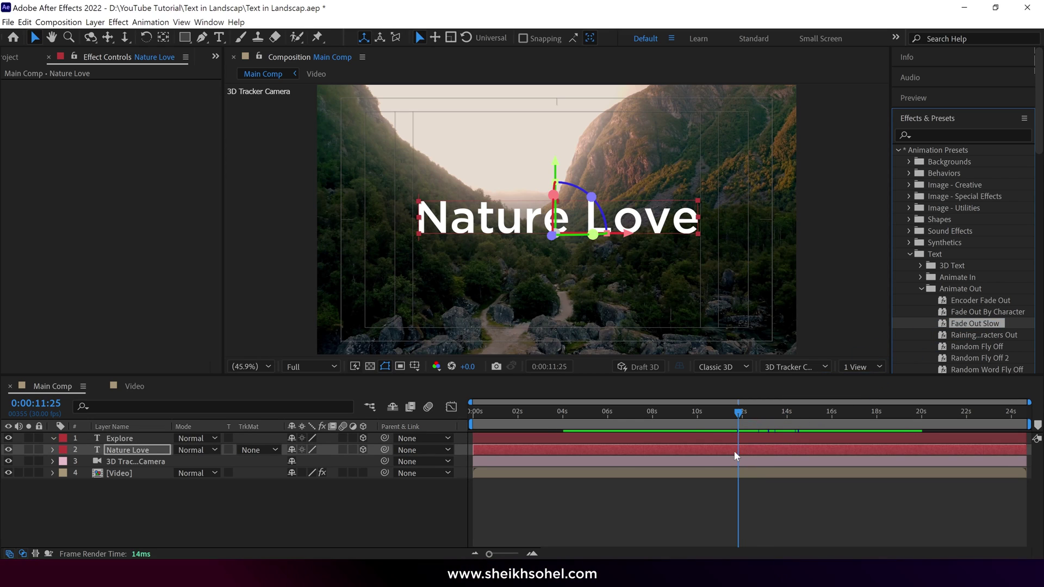
- Reveal Nature Love's fade keyframes and preview the fade from about 10:04 and 13:13
{"action": "key", "text": "u"}
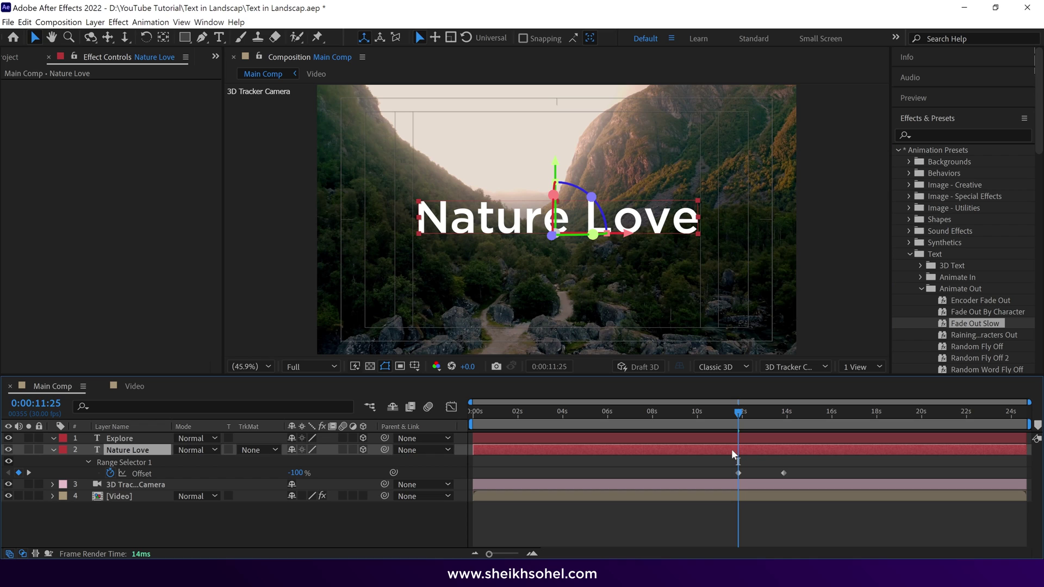
{"action": "key", "text": "space"}
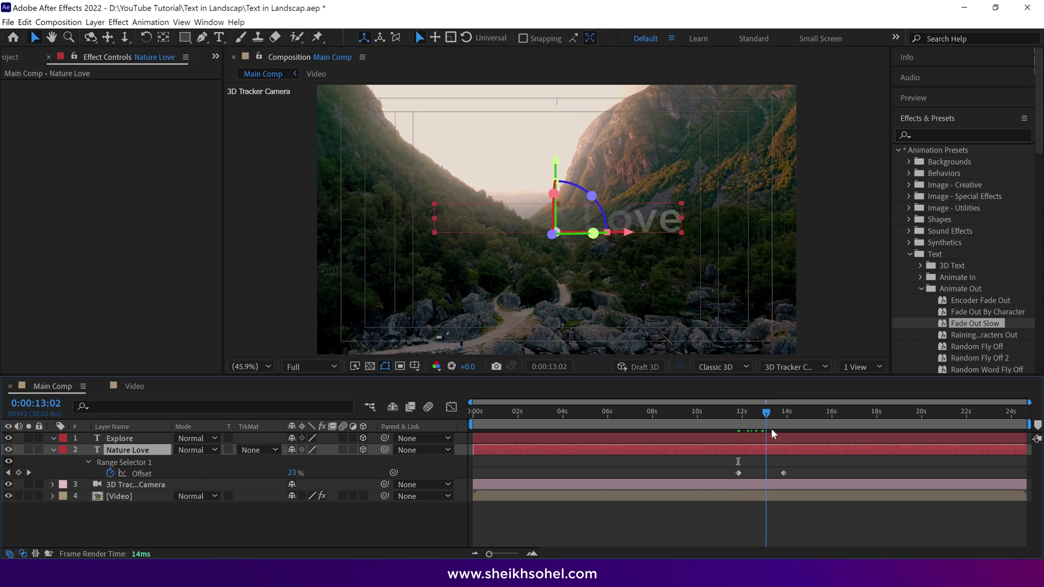
{"action": "left_click", "coordinate": [687, 413]}
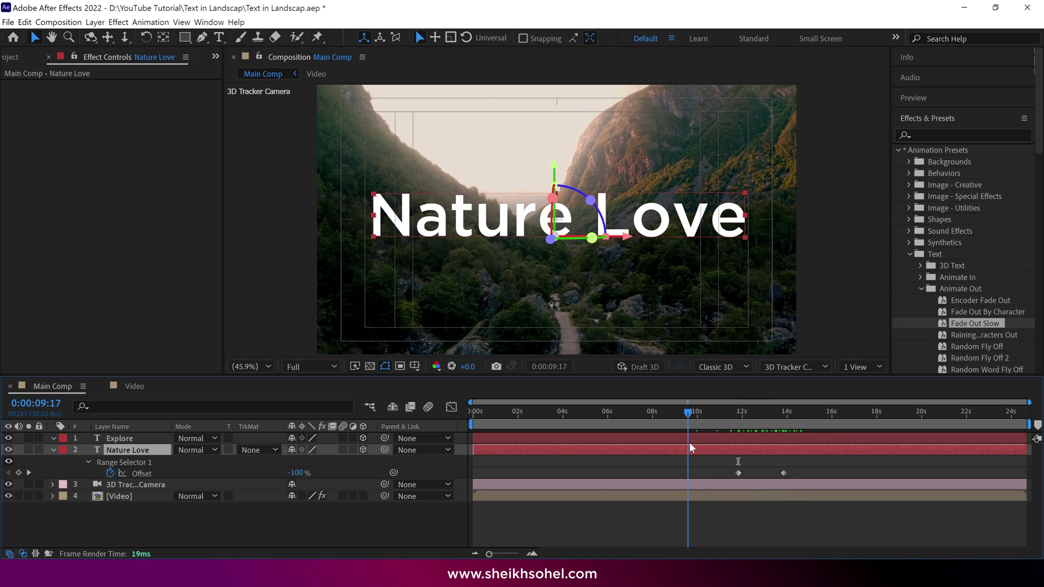
{"action": "left_click", "coordinate": [774, 413]}
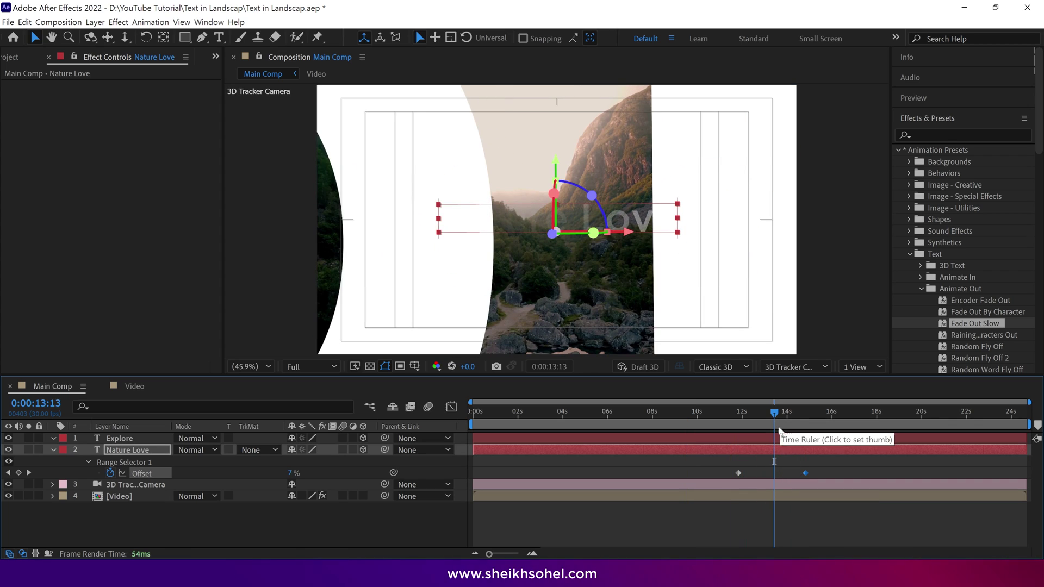
{"action": "key", "text": "space"}
{"action": "left_click", "coordinate": [698, 454]}
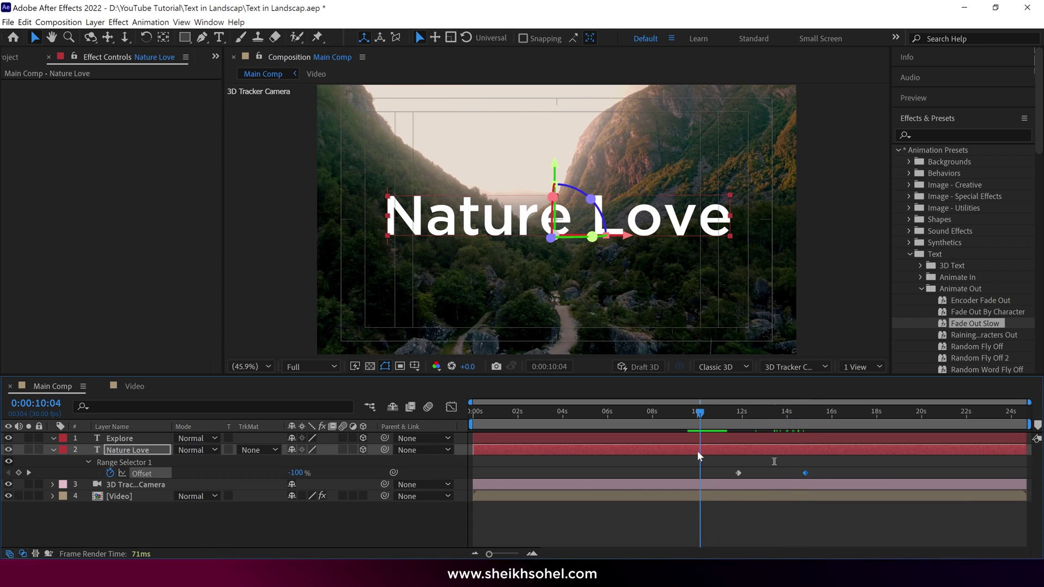
{"action": "key", "text": "space"}
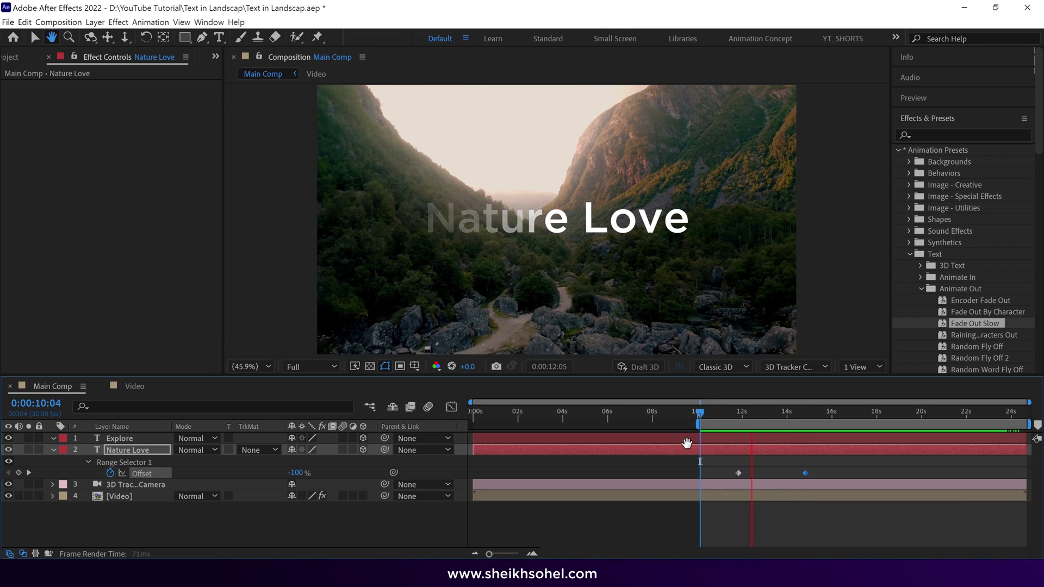